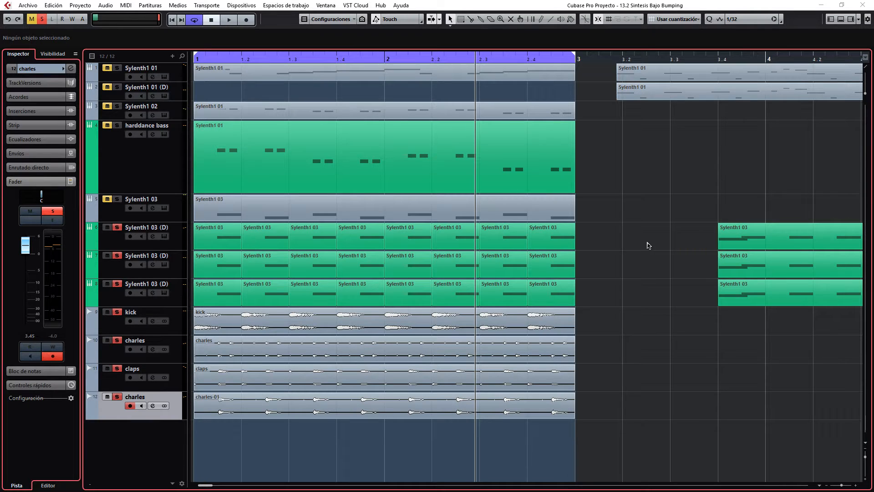
# Clear all solos, solo the three Sylenth1 03 (D) tracks and play them together from the start of the loop.
pyautogui.click(42, 20)
pyautogui.click(121, 235)
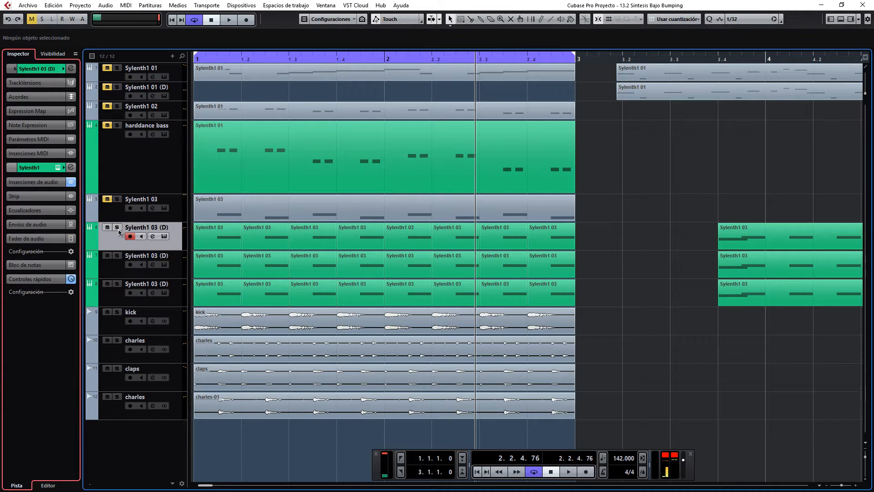
pyautogui.click(117, 227)
pyautogui.click(117, 255)
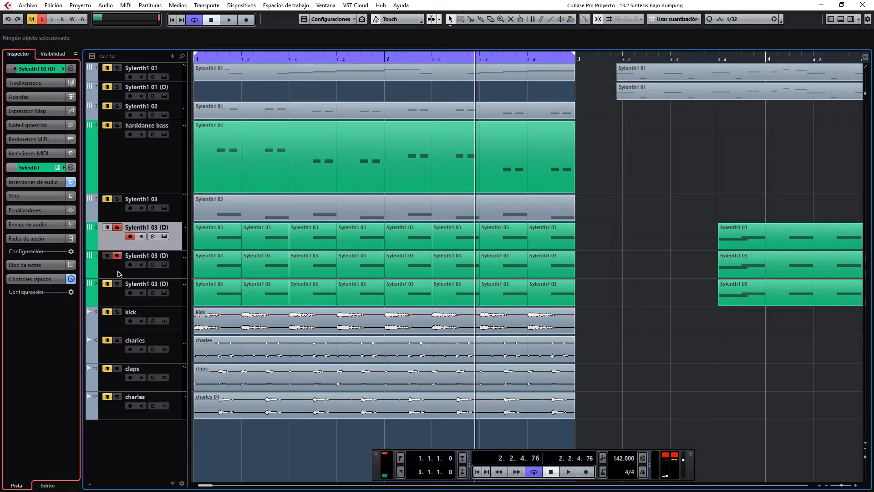
pyautogui.click(117, 284)
pyautogui.click(210, 58)
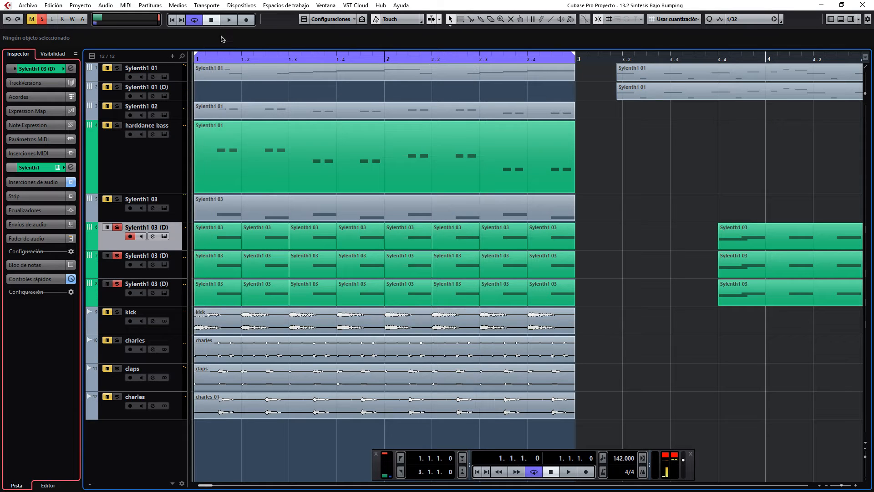
pyautogui.click(229, 20)
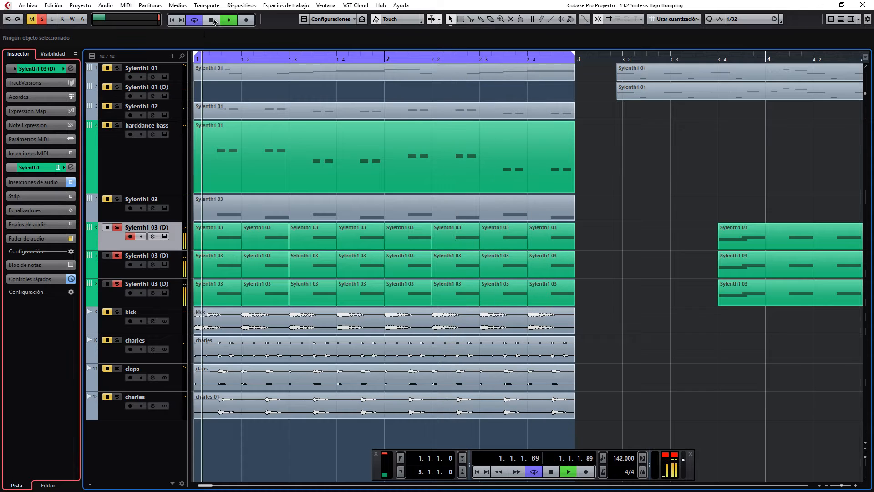
pyautogui.click(212, 20)
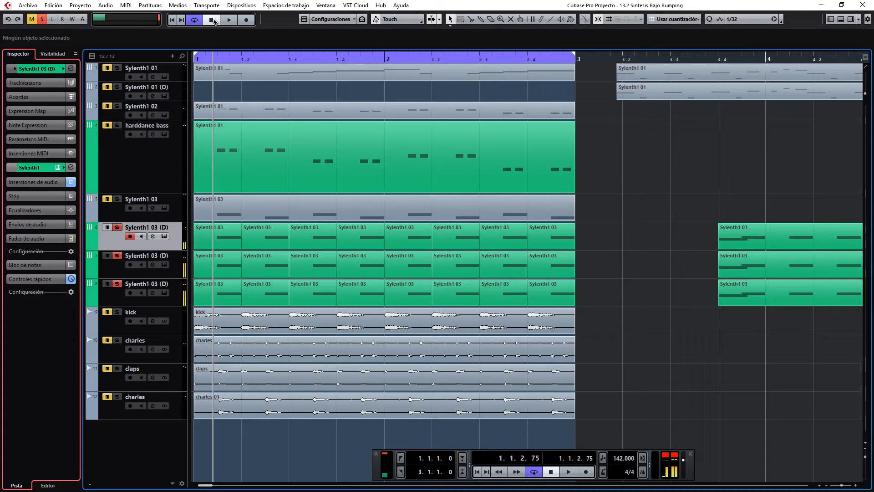
# Unsolo the second and third Sylenth1 03 (D) tracks and listen to the first one alone.
pyautogui.click(117, 255)
pyautogui.click(117, 283)
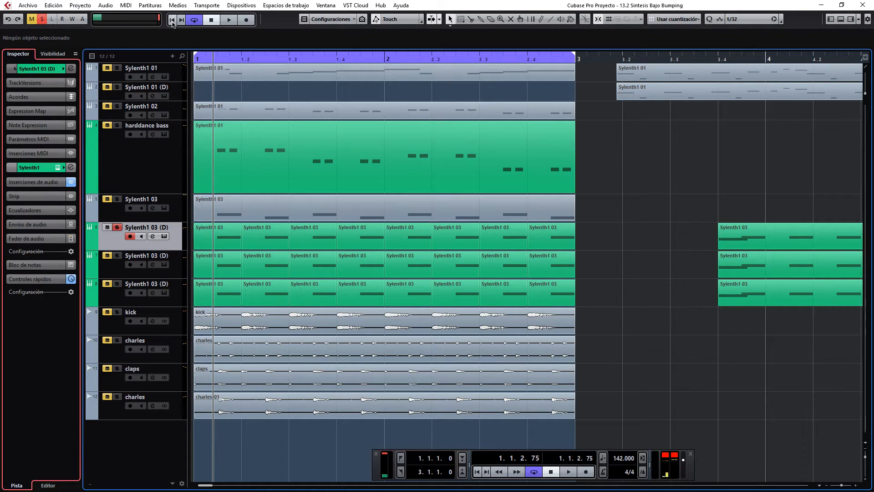
pyautogui.press('space')
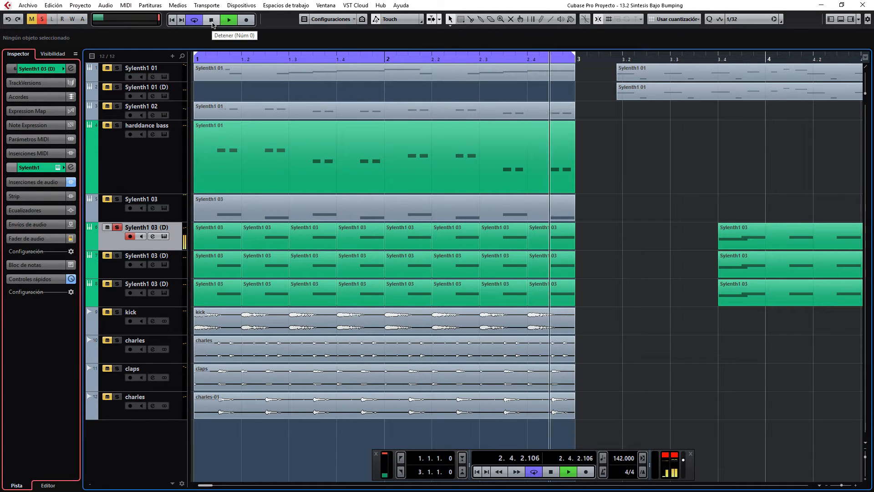
pyautogui.click(212, 23)
# Switch the solo to the second Sylenth1 03 (D) track and listen to it alone.
pyautogui.click(117, 227)
pyautogui.click(117, 256)
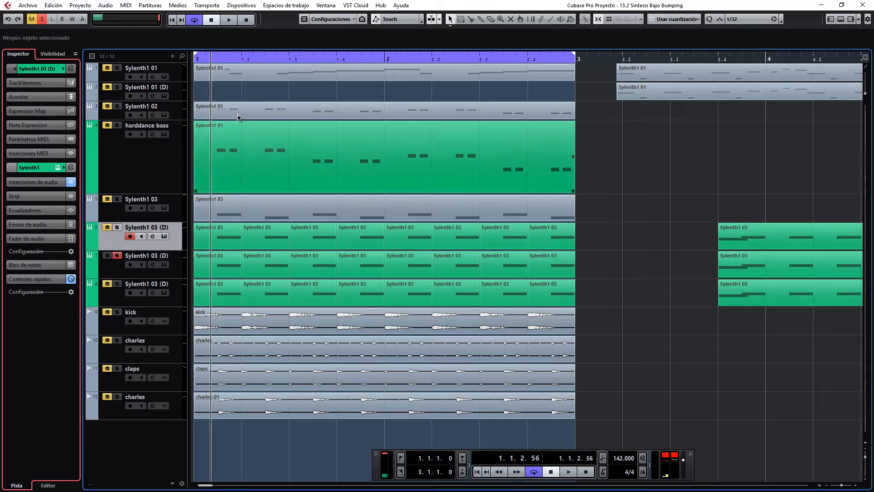
pyautogui.click(221, 23)
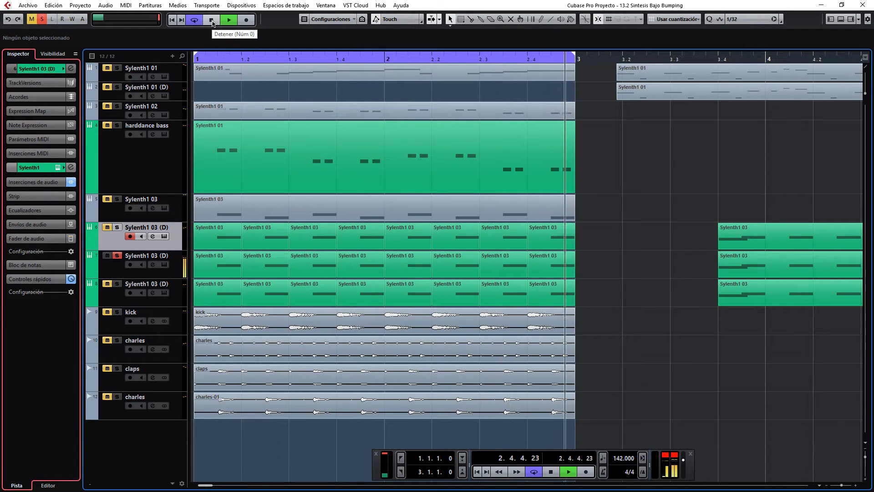
pyautogui.click(212, 21)
# Switch the solo to the third Sylenth1 03 (D) track and listen to it alone.
pyautogui.click(117, 255)
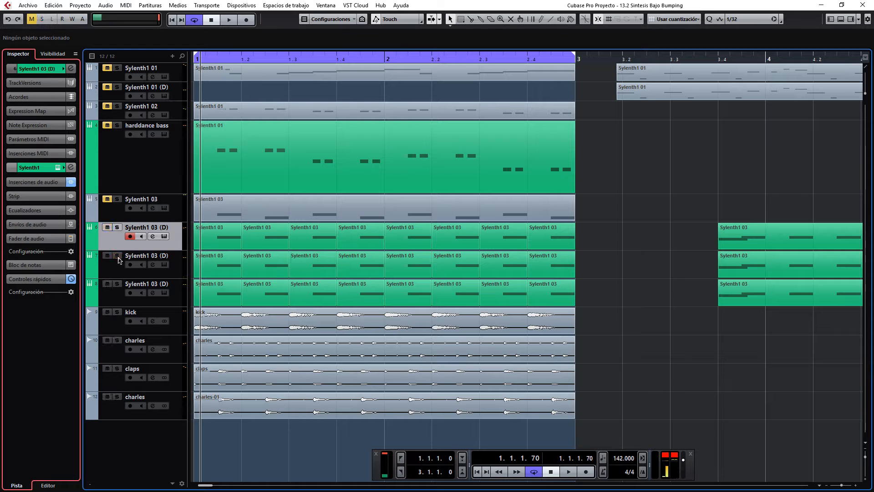
pyautogui.click(117, 283)
pyautogui.click(228, 20)
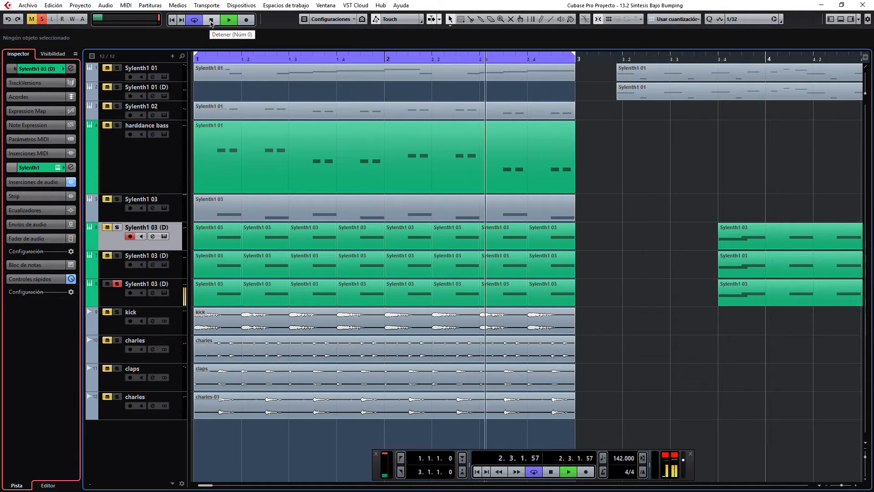
pyautogui.click(211, 21)
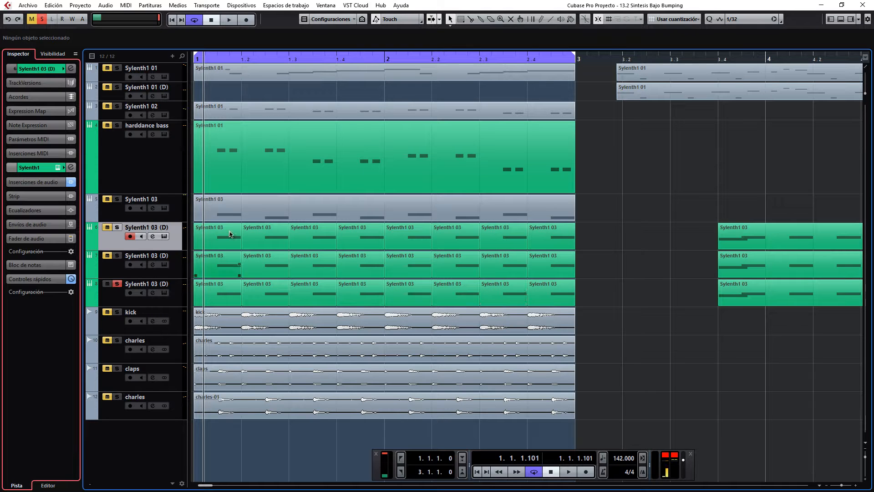
# Play the loop and bring the first two Sylenth1 03 (D) tracks and the kick into the solo alongside the third.
pyautogui.click(229, 19)
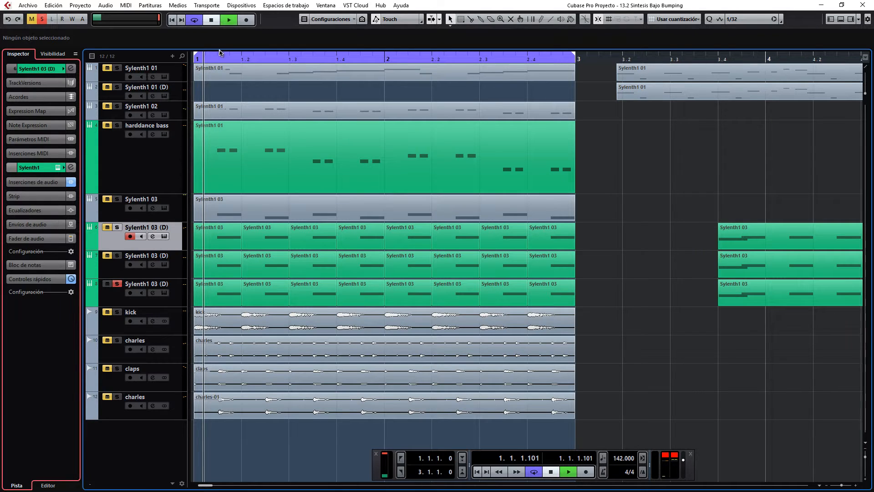
pyautogui.click(117, 256)
pyautogui.click(117, 227)
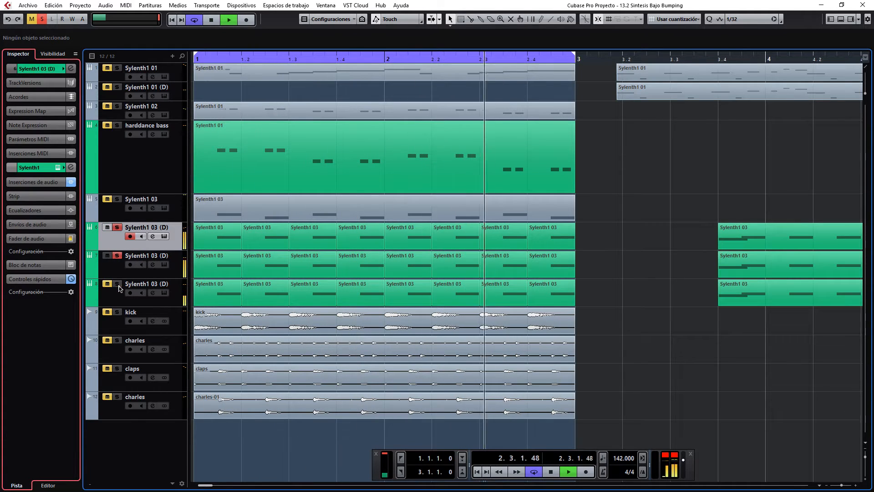
pyautogui.click(118, 313)
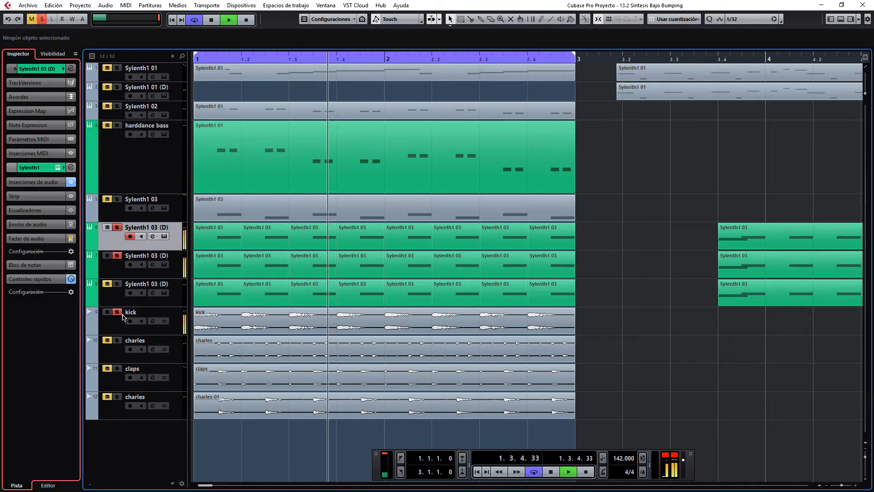
pyautogui.click(117, 284)
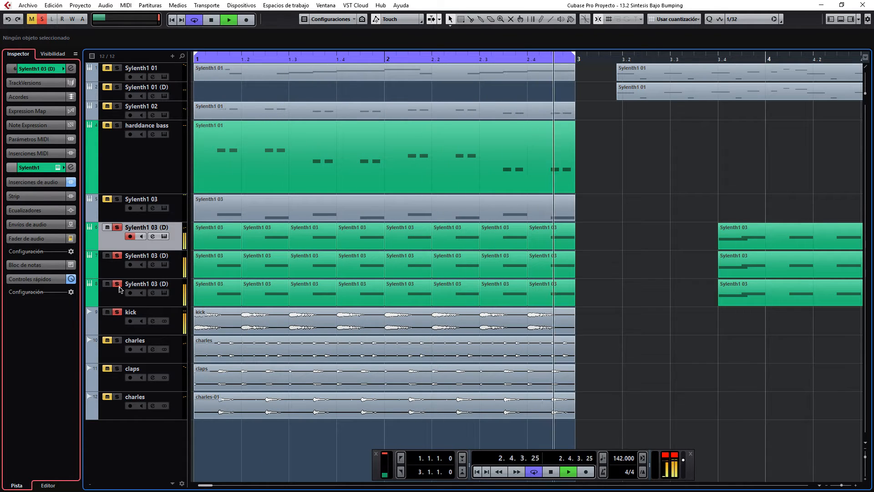
# During playback, solo claps and both charles tracks, comparing the mix without and with the second Sylenth1 03 (D) track, and stop.
pyautogui.click(118, 256)
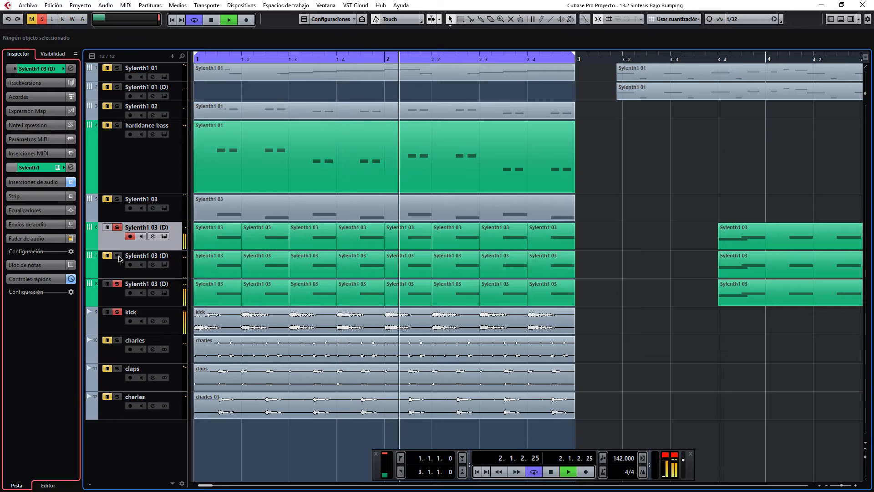
pyautogui.click(117, 341)
pyautogui.click(117, 369)
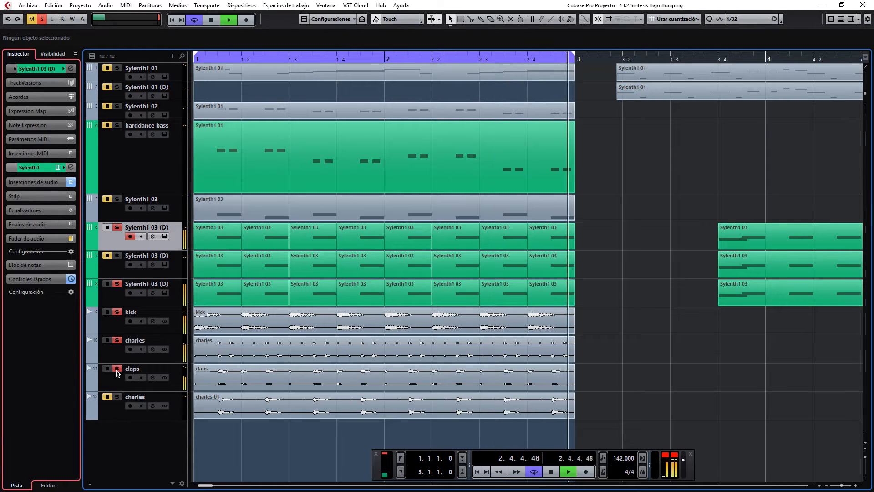
pyautogui.click(117, 397)
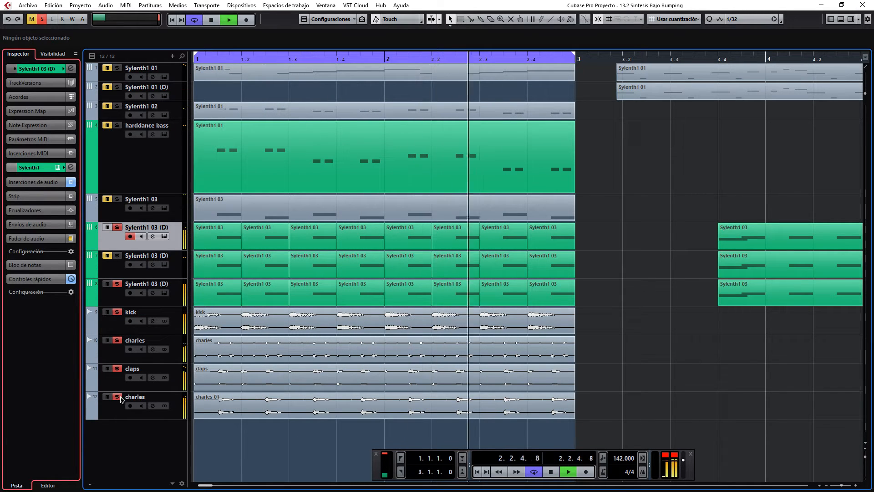
pyautogui.click(118, 258)
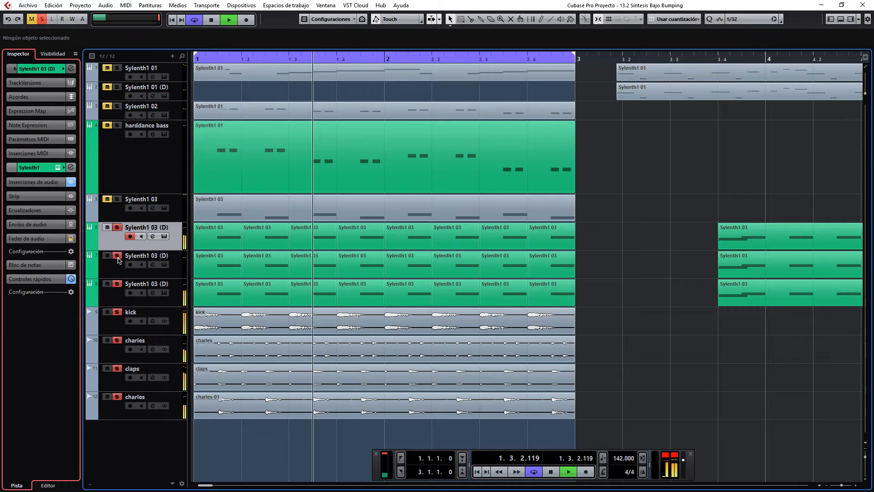
pyautogui.click(218, 19)
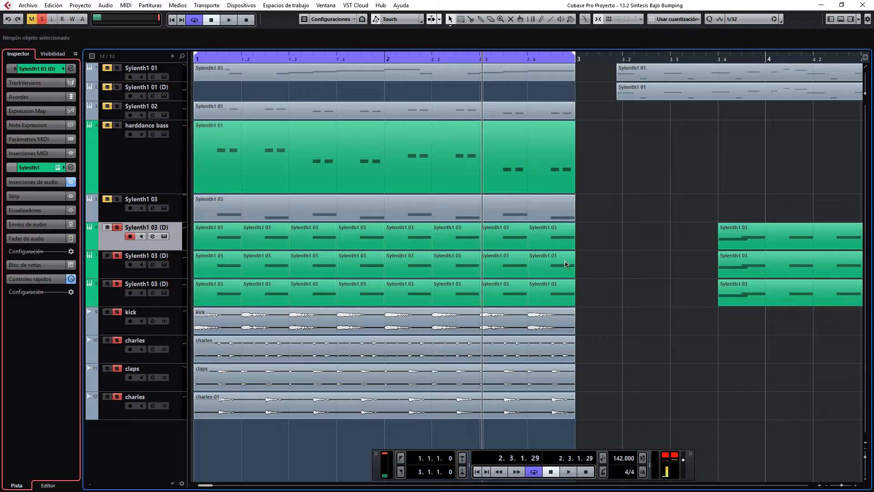
pyautogui.moveTo(598, 258); pyautogui.dragTo(227, 269)
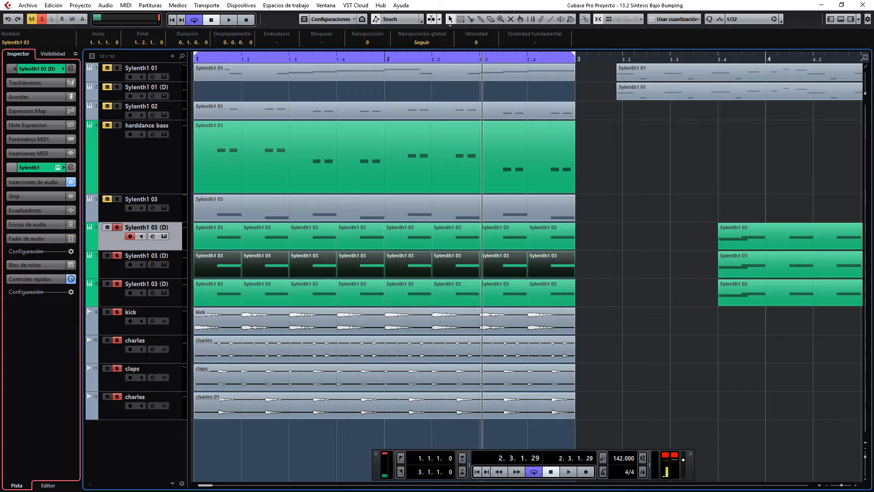
pyautogui.press('F2')
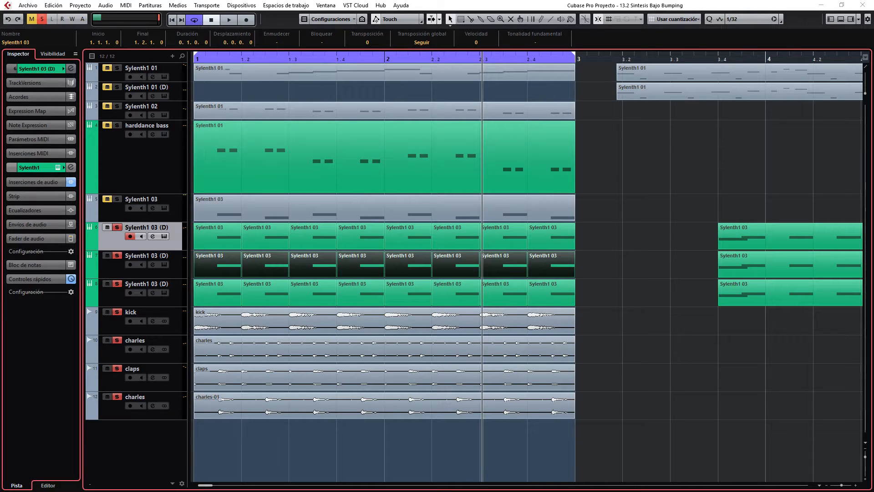
pyautogui.click(647, 181)
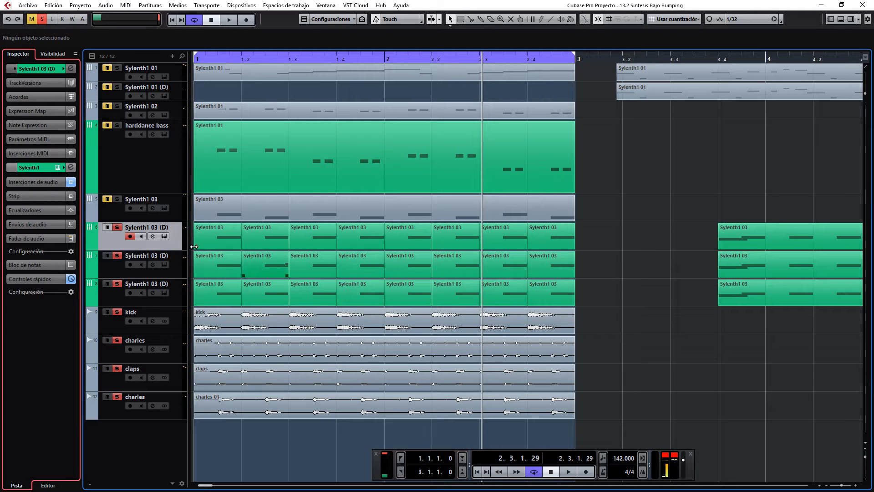
# Select the eight looped clips on the third Sylenth1 03 (D) track.
pyautogui.moveTo(605, 261)
pyautogui.mouseDown()
pyautogui.moveTo(414, 251)
pyautogui.moveTo(221, 265)
pyautogui.moveTo(670, 260)
pyautogui.moveTo(228, 263)
pyautogui.moveTo(607, 260)
pyautogui.mouseUp()
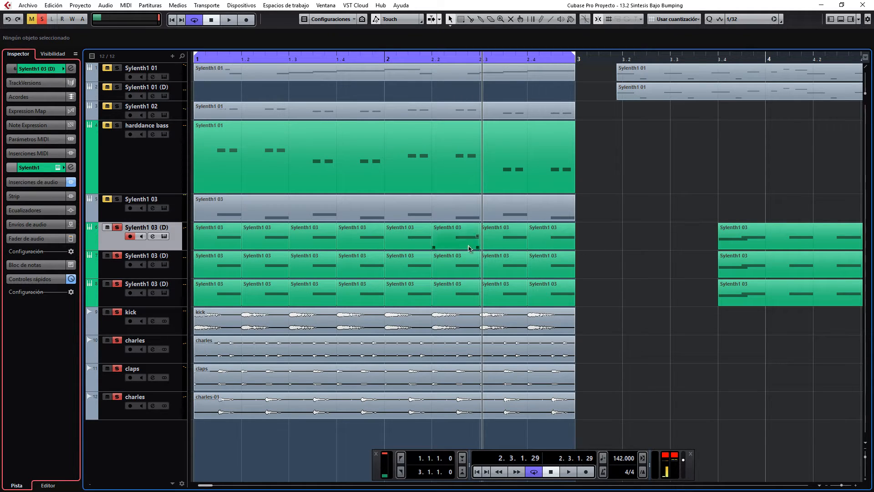
pyautogui.moveTo(595, 231); pyautogui.dragTo(635, 222)
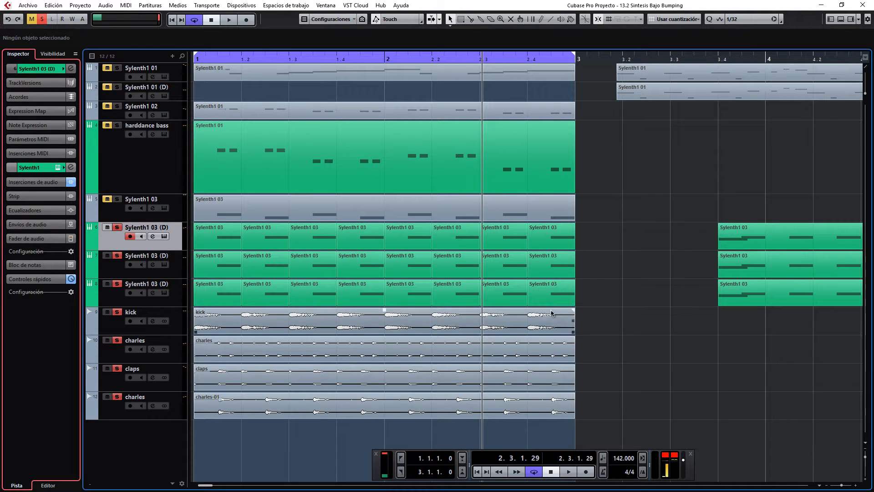
pyautogui.moveTo(362, 290); pyautogui.dragTo(211, 290)
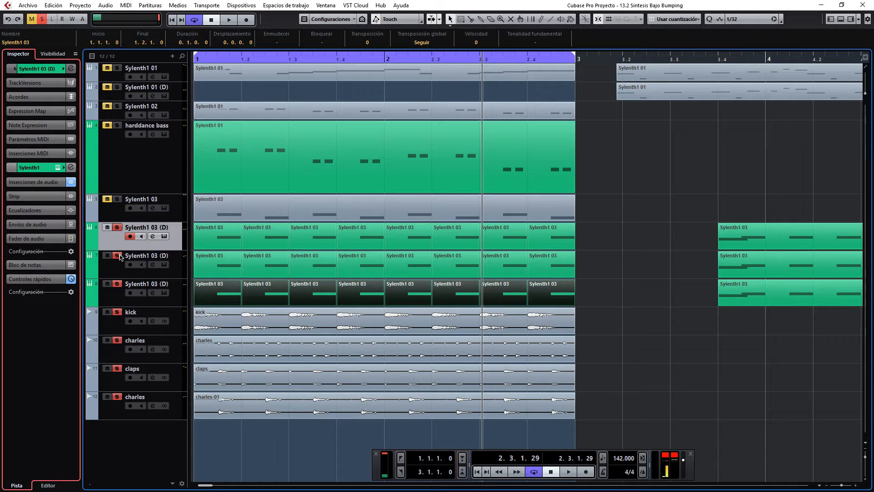
# Clear all solos, solo only the first Sylenth1 03 (D) track and play it briefly.
pyautogui.click(41, 18)
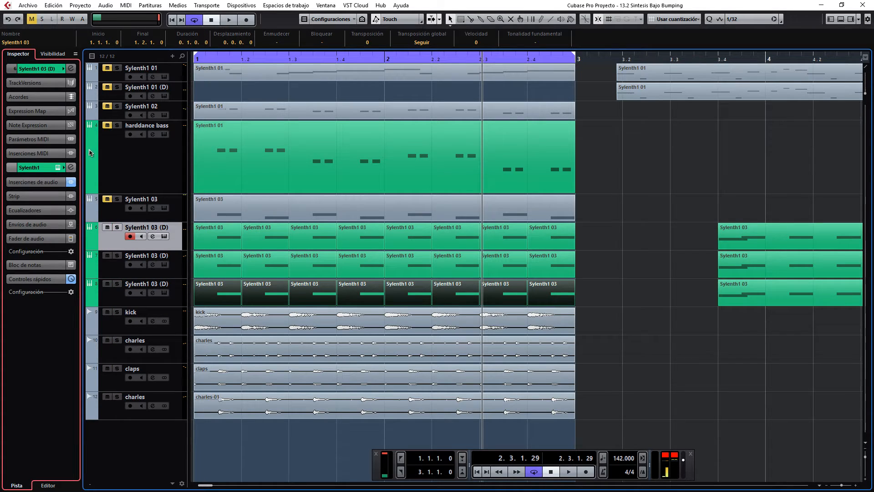
pyautogui.click(117, 227)
pyautogui.click(230, 20)
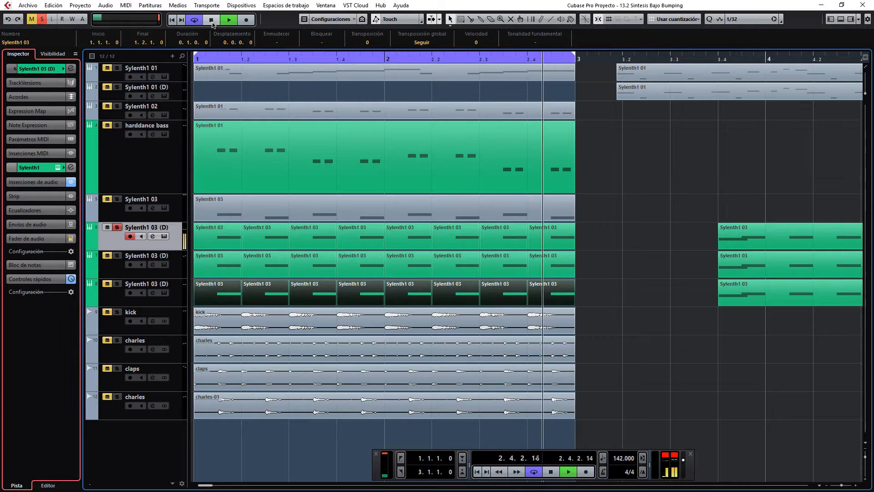
pyautogui.click(211, 20)
# Move the solo to the second Sylenth1 03 (D) track, select that track and play it briefly.
pyautogui.click(117, 227)
pyautogui.click(117, 255)
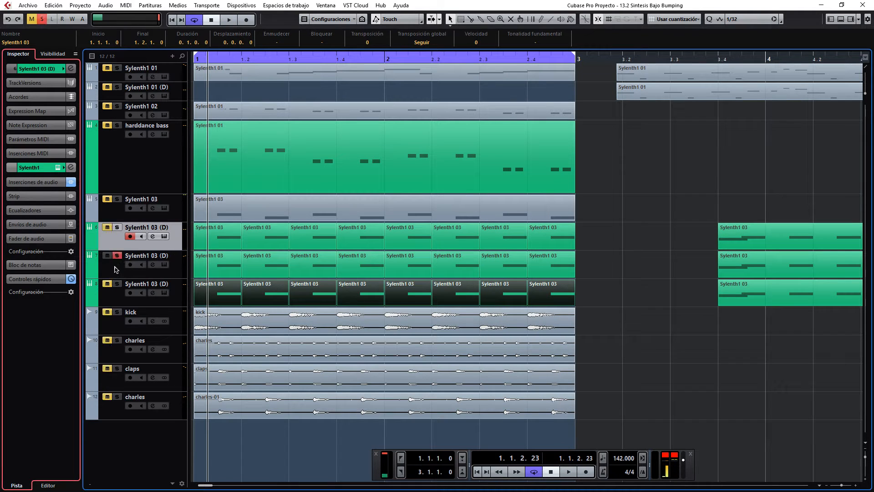
pyautogui.click(115, 269)
pyautogui.click(221, 20)
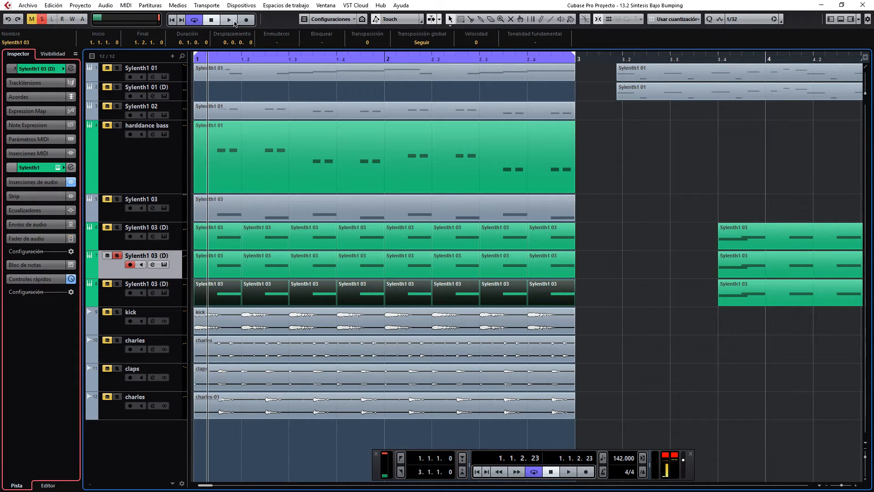
pyautogui.click(211, 19)
# Move the solo to the third Sylenth1 03 (D) track and play it briefly.
pyautogui.click(117, 255)
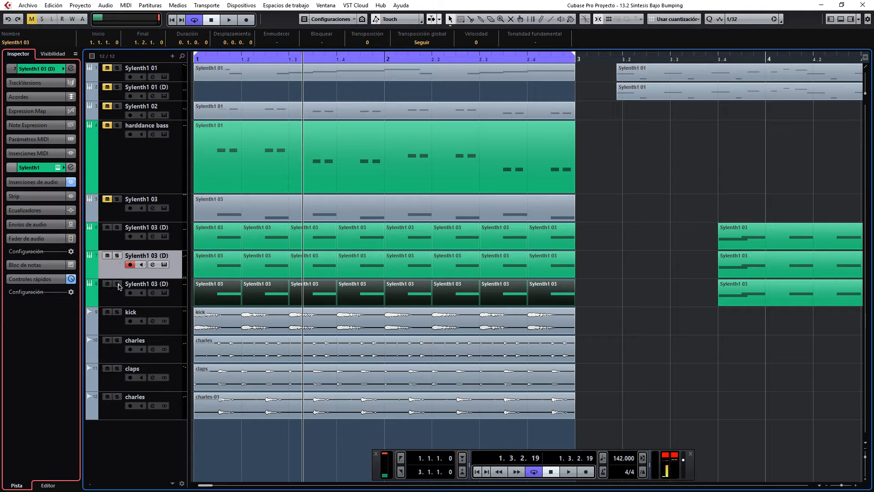
pyautogui.click(117, 285)
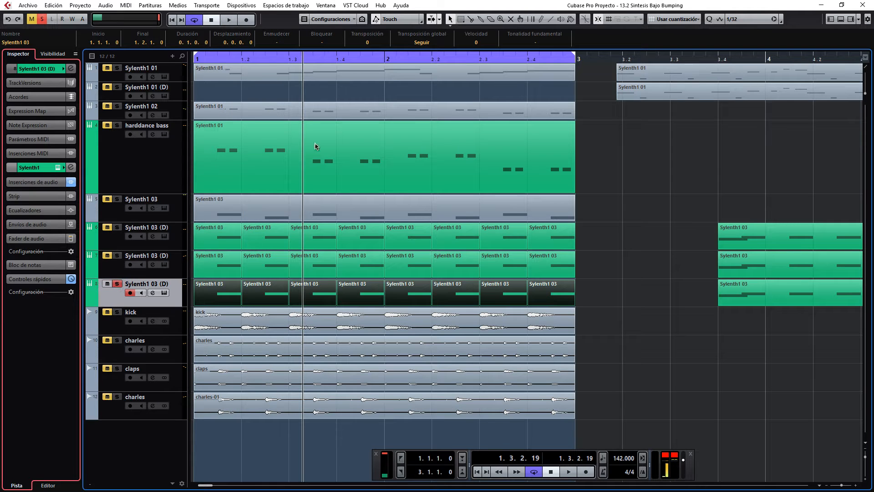
pyautogui.click(229, 22)
pyautogui.press('space')
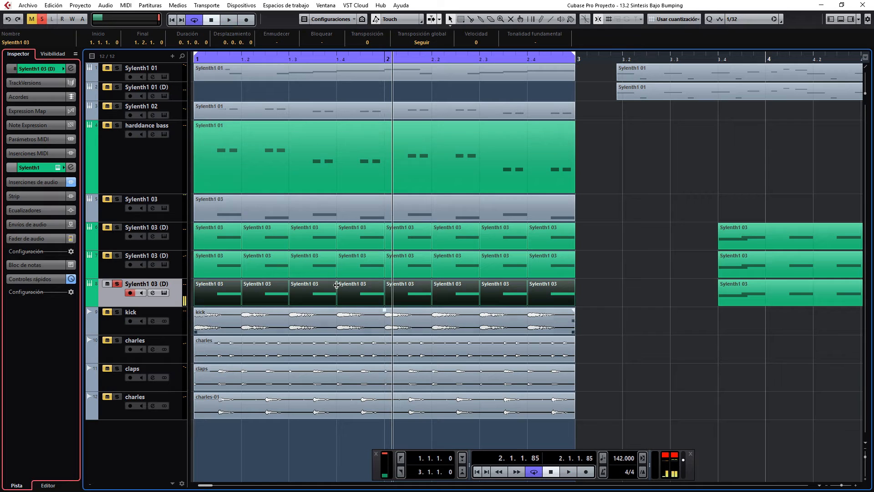
# Add the kick to the solo and play it together with the third Sylenth1 03 (D) track.
pyautogui.click(383, 230)
pyautogui.click(385, 294)
pyautogui.click(117, 312)
pyautogui.click(229, 19)
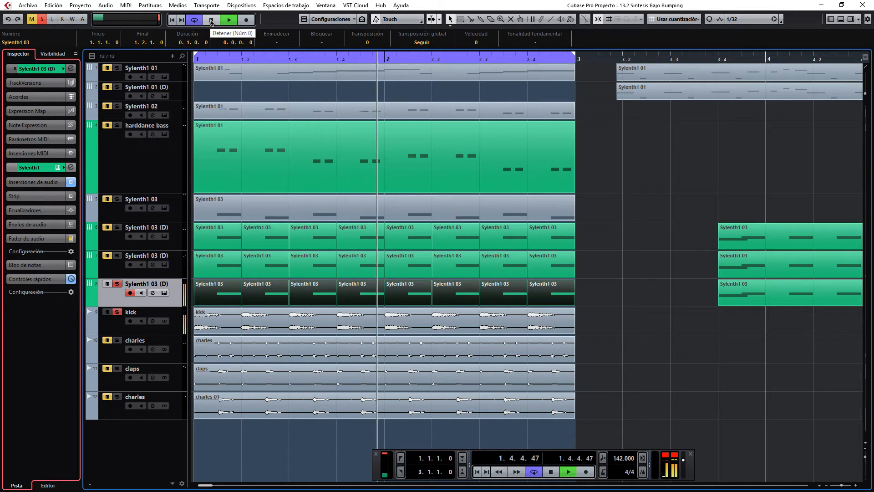
# Add the first and second Sylenth1 03 (D) tracks to the solo and play all three layers together with the kick.
pyautogui.click(116, 228)
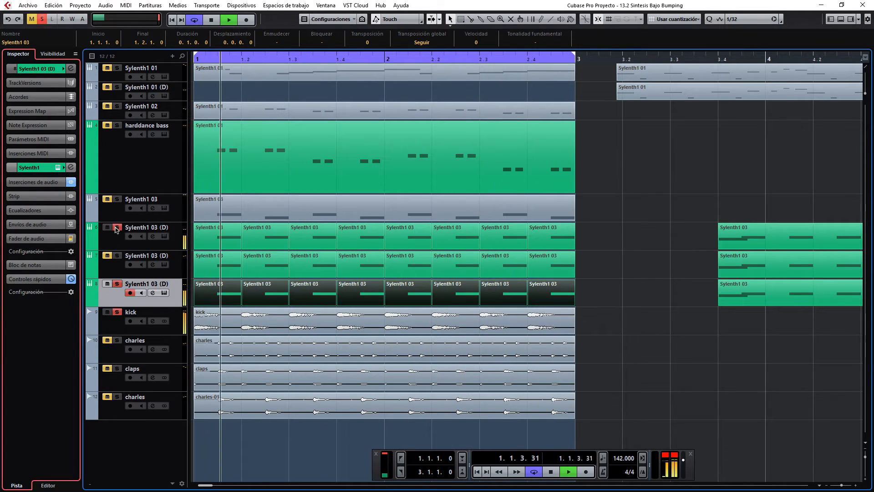
pyautogui.click(117, 284)
pyautogui.click(118, 284)
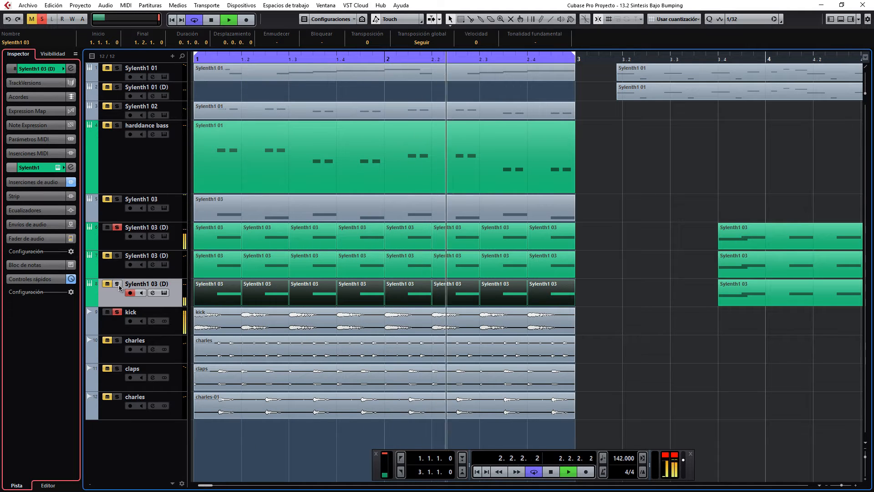
pyautogui.click(117, 256)
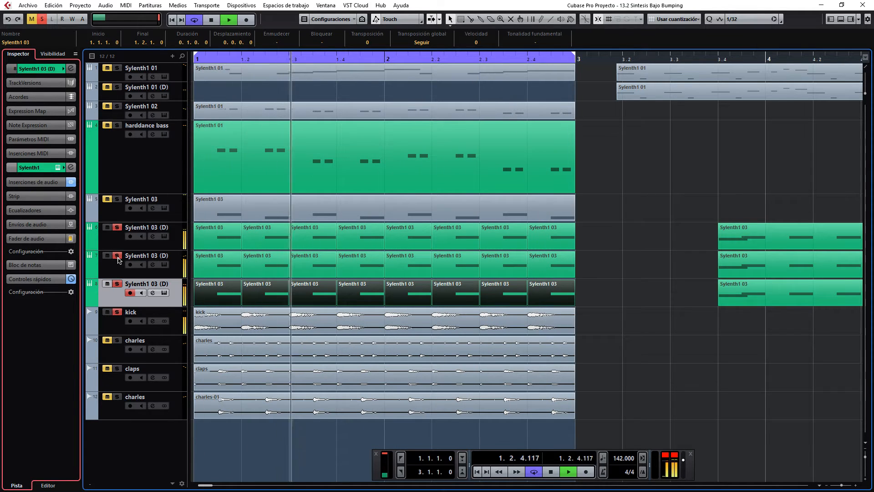
pyautogui.click(214, 21)
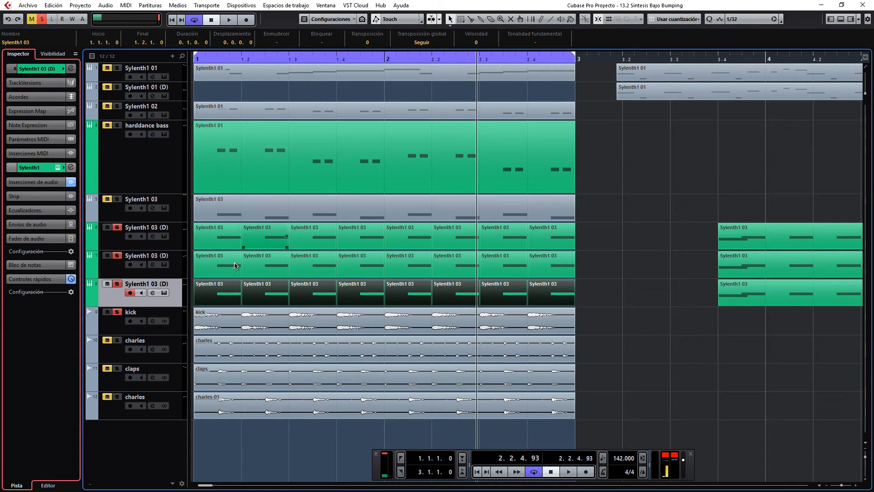
# Clear all solos, and solo and select only the first Sylenth1 03 (D) track.
pyautogui.click(42, 21)
pyautogui.click(117, 232)
pyautogui.click(118, 229)
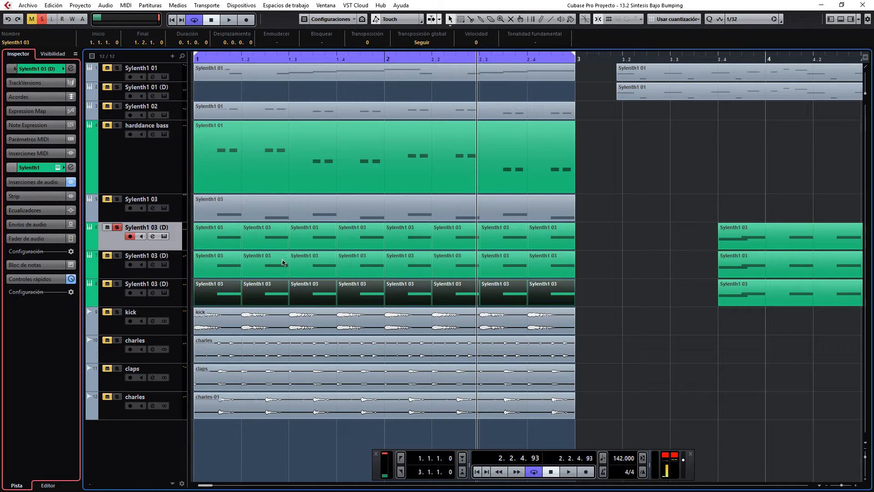
# Show the selected track's audio inserts, open its Sylenth1 instrument beside the track list, and inspect Part B and Part A.
pyautogui.click(34, 182)
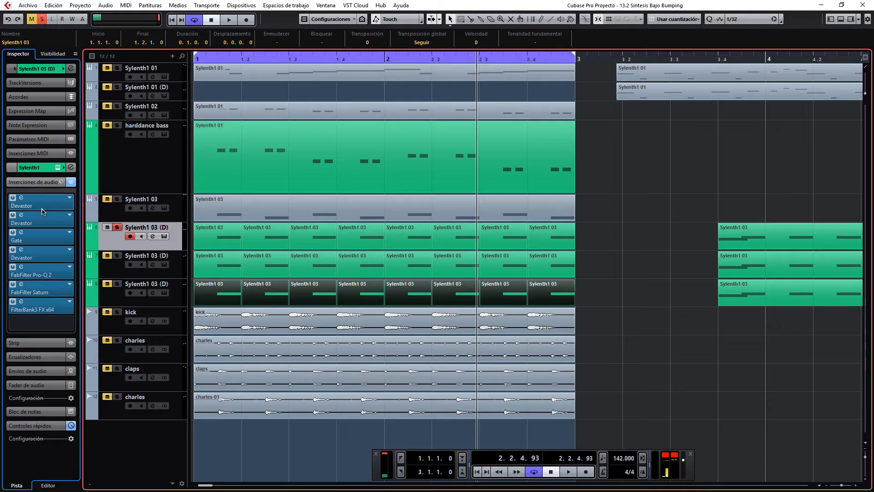
pyautogui.click(58, 168)
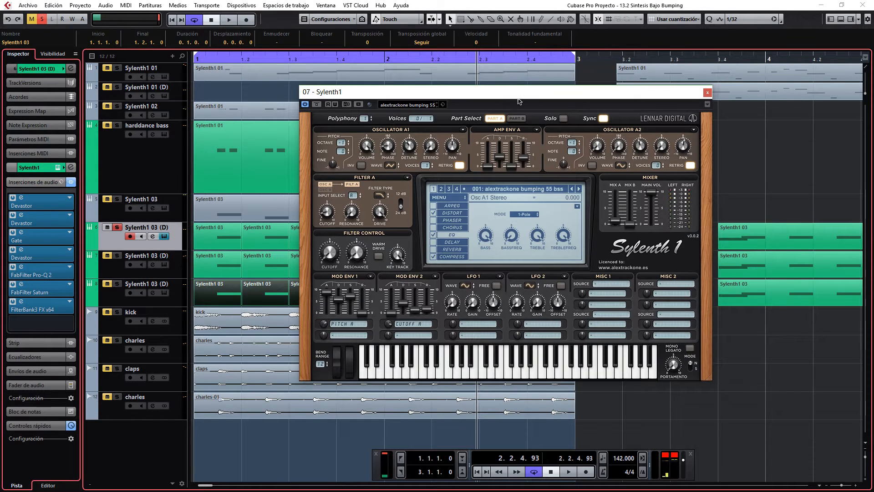
pyautogui.moveTo(519, 101); pyautogui.dragTo(587, 80)
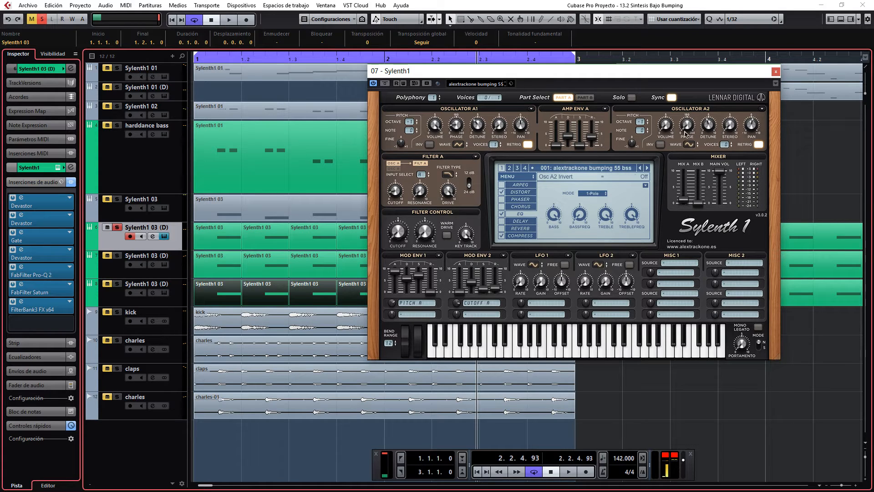
pyautogui.click(586, 98)
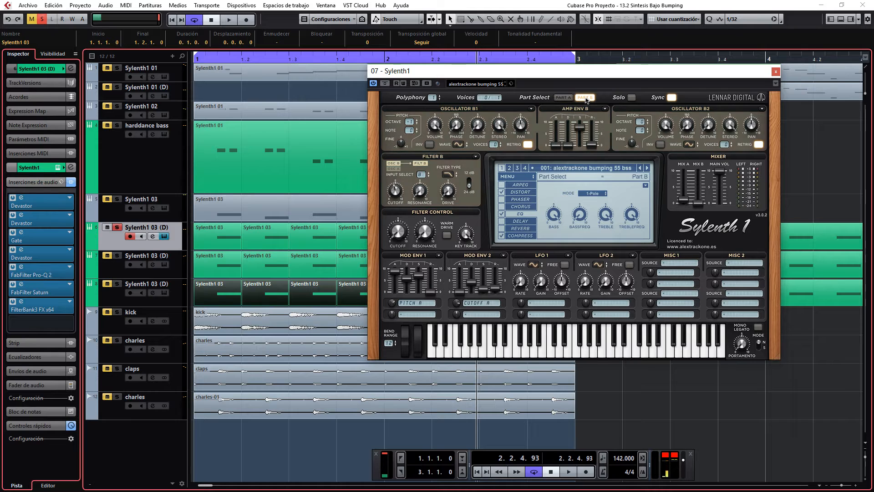
pyautogui.click(563, 97)
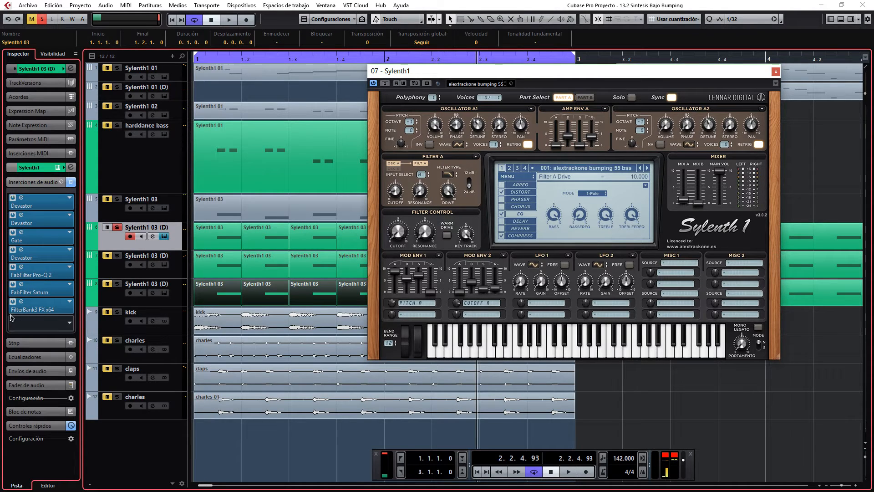
# Play the first layer while switching its insert bypass on and off to compare dry and processed sound, and reset the clipping indicator.
pyautogui.click(70, 181)
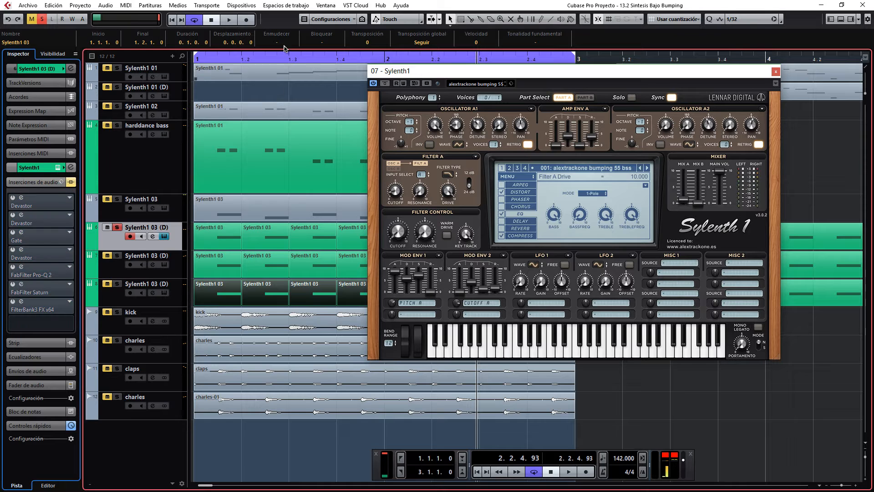
pyautogui.click(229, 20)
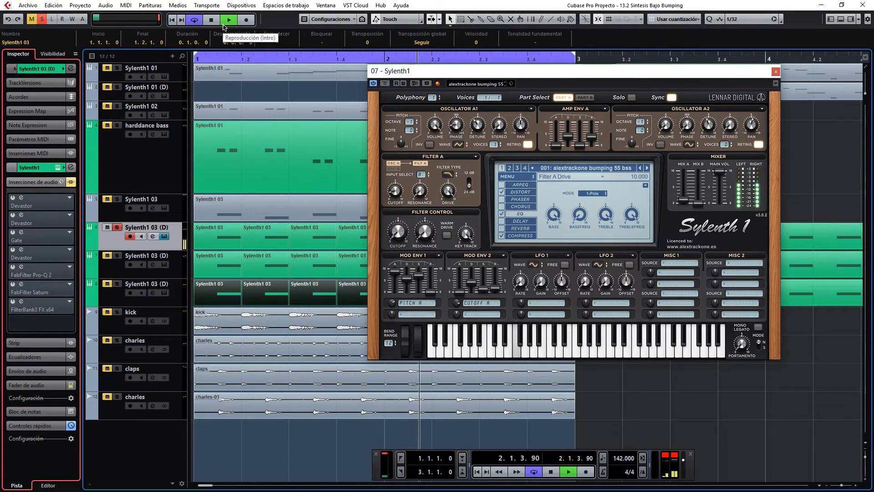
pyautogui.click(71, 183)
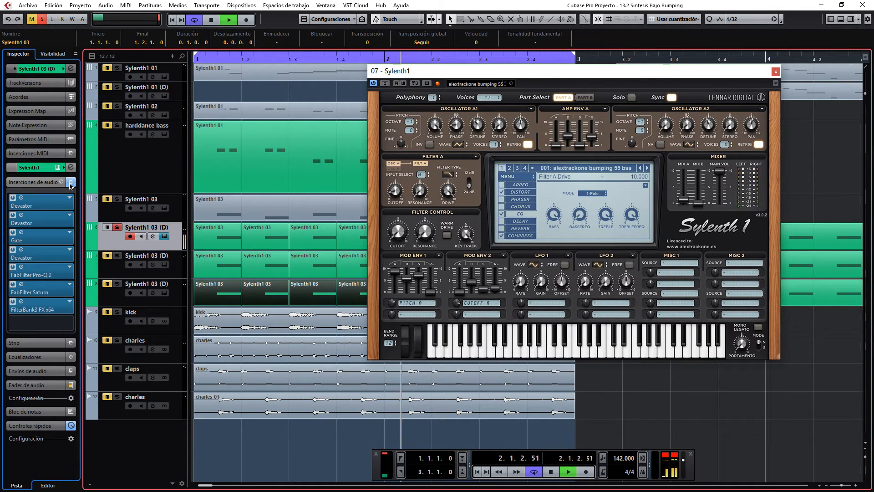
pyautogui.click(71, 183)
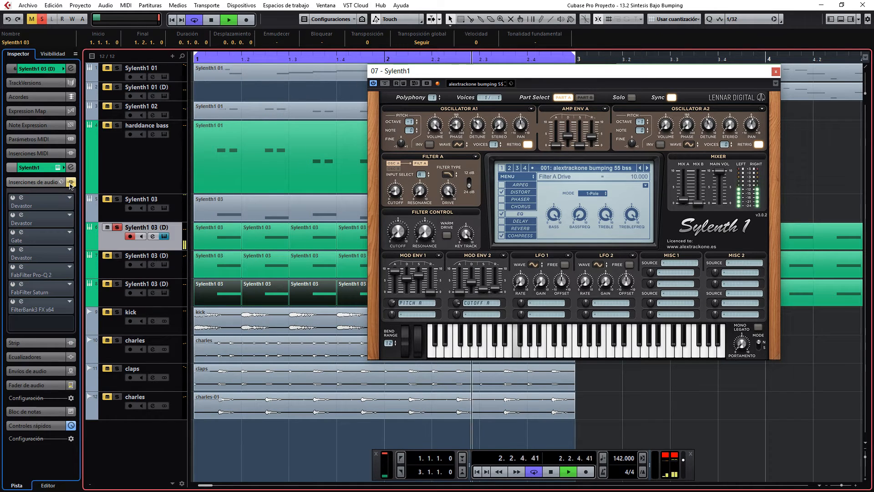
pyautogui.click(70, 182)
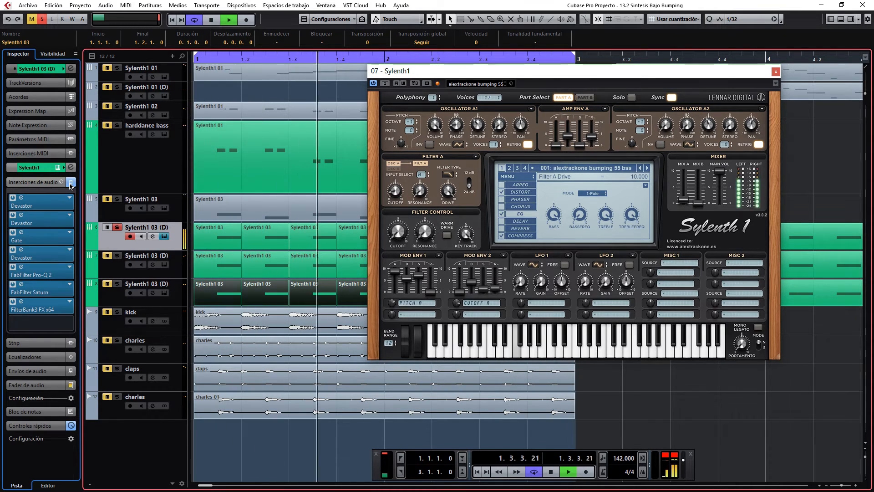
pyautogui.click(71, 182)
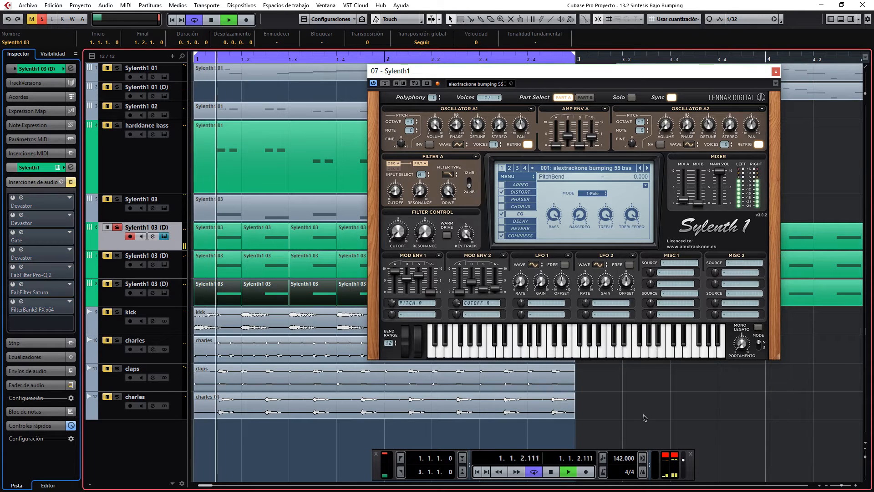
pyautogui.click(666, 456)
pyautogui.click(70, 183)
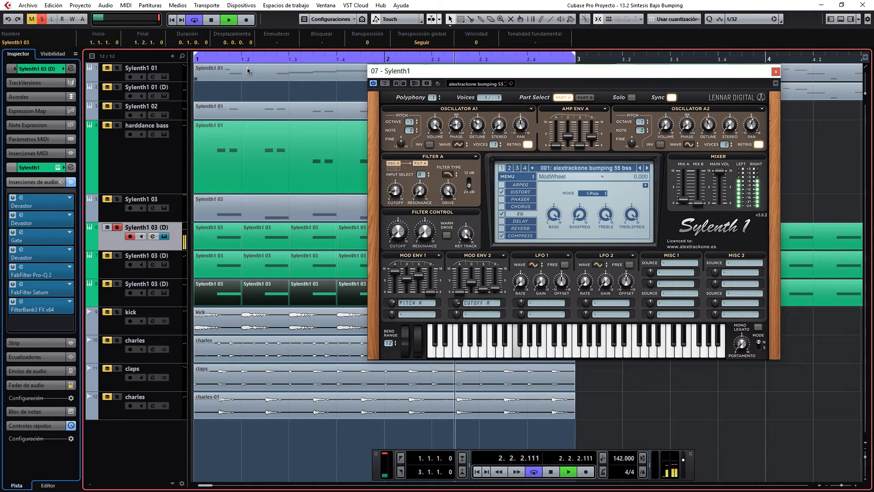
pyautogui.click(212, 20)
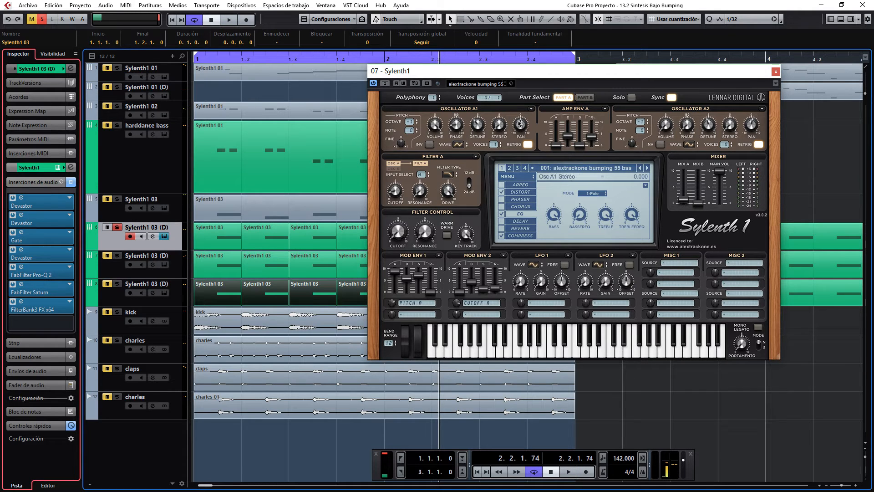
# Bypass all audio inserts of the first Sylenth1 03 (D) track and play its dry sound briefly.
pyautogui.click(71, 182)
pyautogui.click(228, 20)
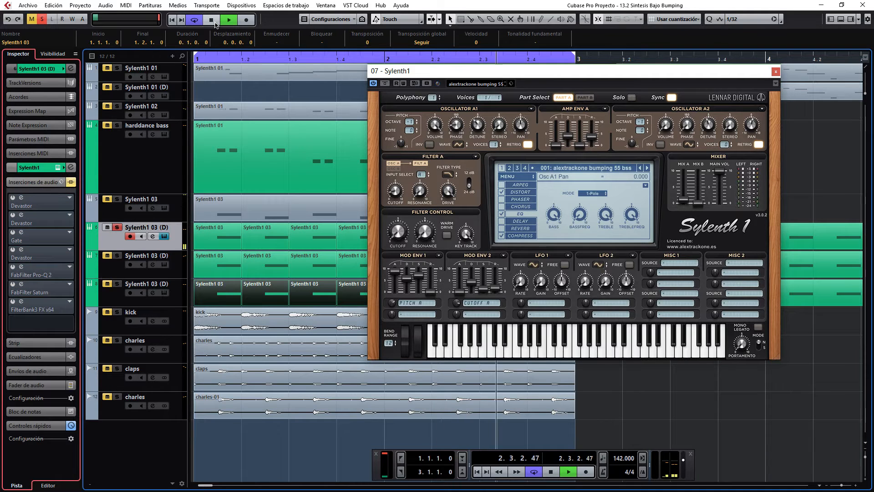
pyautogui.click(213, 21)
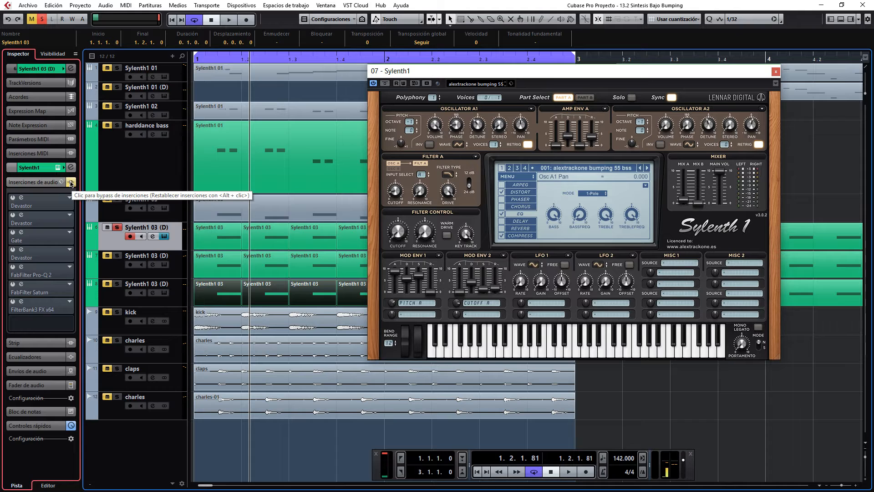
pyautogui.click(70, 182)
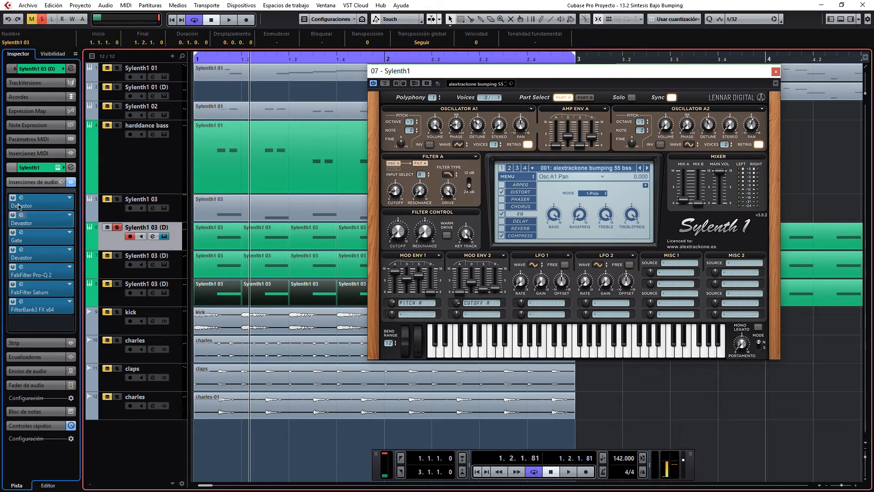
pyautogui.click(71, 183)
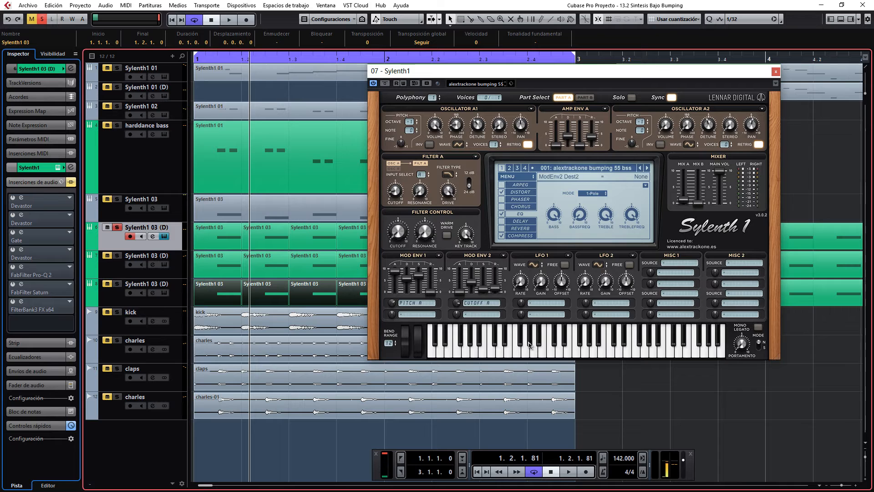
# Play several notes on the Sylenth1 on-screen keyboard to audition the patch without effects.
pyautogui.moveTo(529, 345)
pyautogui.mouseDown()
pyautogui.moveTo(609, 352)
pyautogui.moveTo(538, 358)
pyautogui.mouseUp()
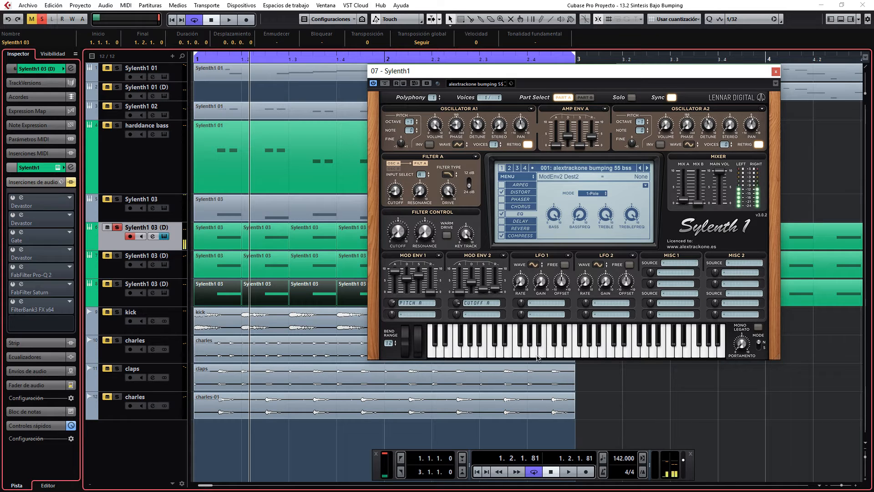
pyautogui.click(515, 354)
pyautogui.click(568, 354)
pyautogui.moveTo(601, 354); pyautogui.dragTo(579, 353)
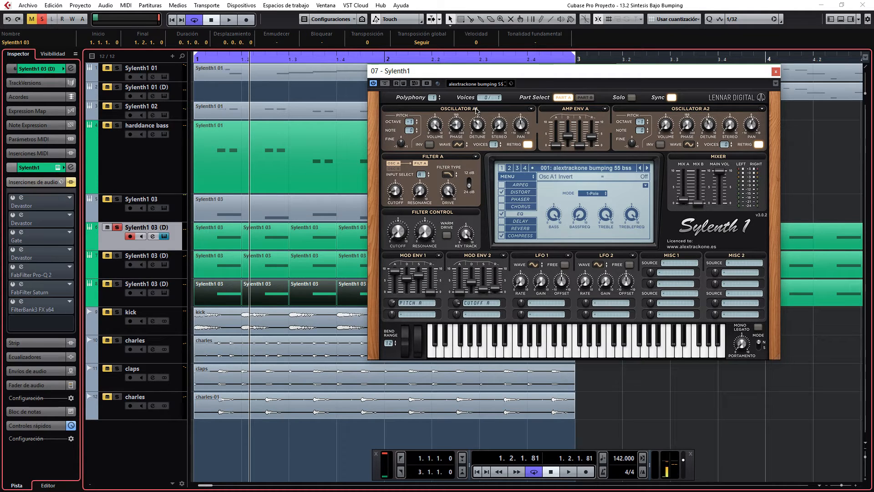
pyautogui.click(455, 145)
pyautogui.click(554, 355)
pyautogui.click(554, 355)
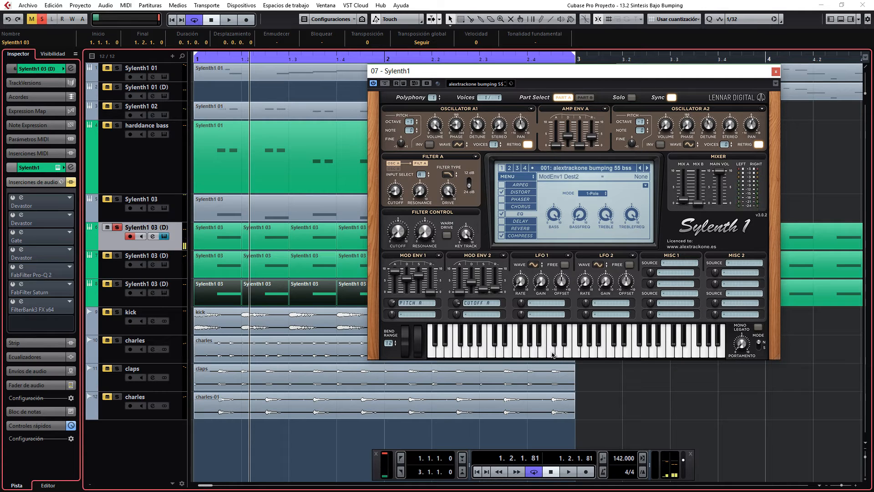
pyautogui.click(554, 355)
pyautogui.click(541, 353)
# Activate only the first Devastor insert, open its editor and place it beside the Sylenth1 window.
pyautogui.click(17, 207)
pyautogui.click(22, 198)
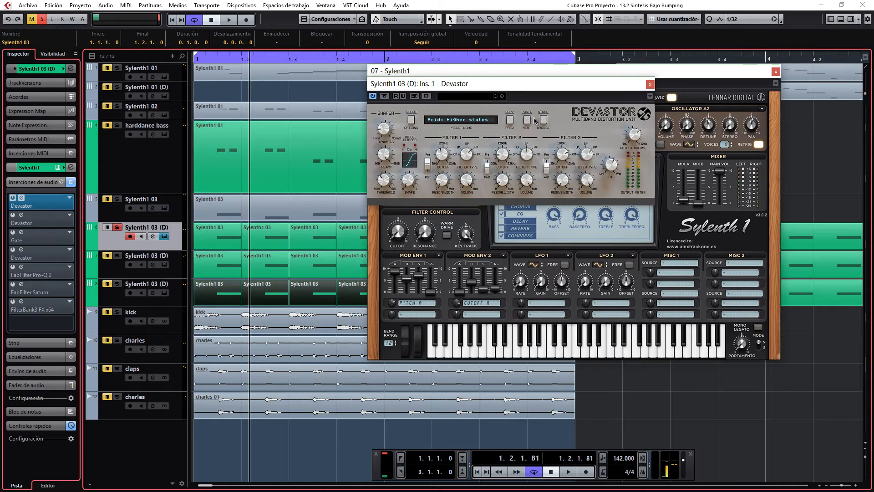
pyautogui.moveTo(508, 89); pyautogui.dragTo(230, 219)
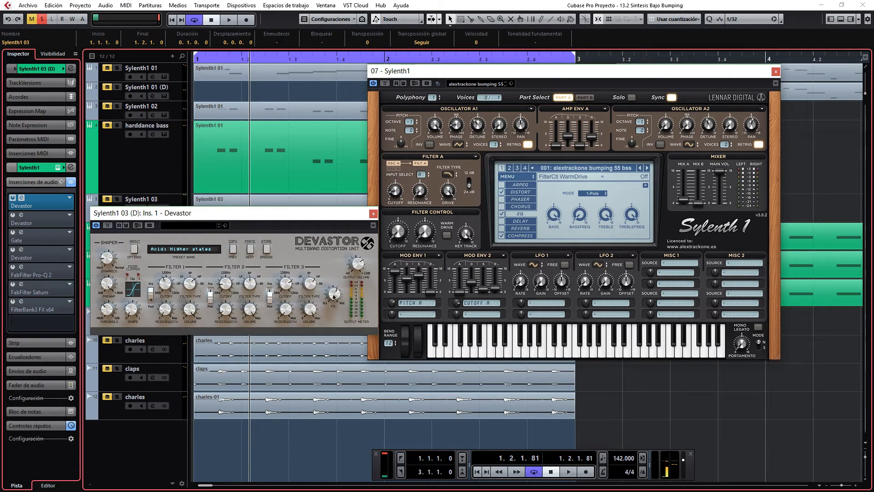
# Play notes on the Sylenth1 keyboard through the first Devastor, and close the Devastor editor.
pyautogui.click(508, 353)
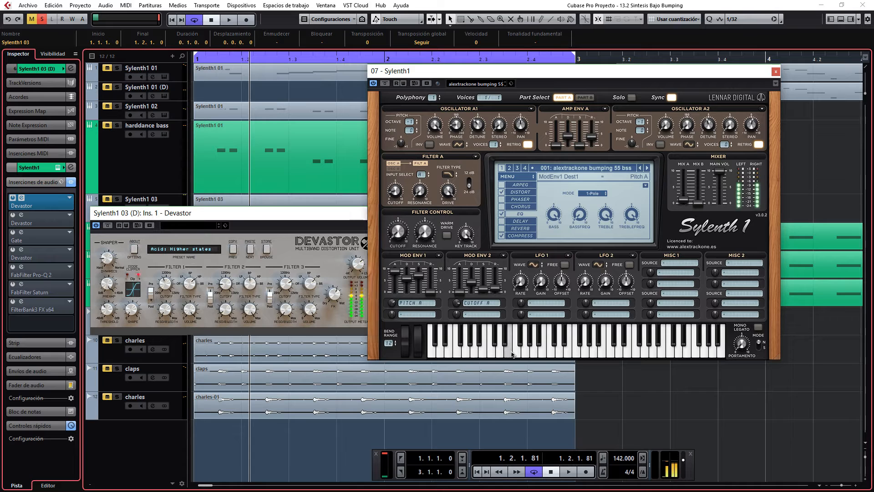
pyautogui.click(534, 353)
pyautogui.click(492, 354)
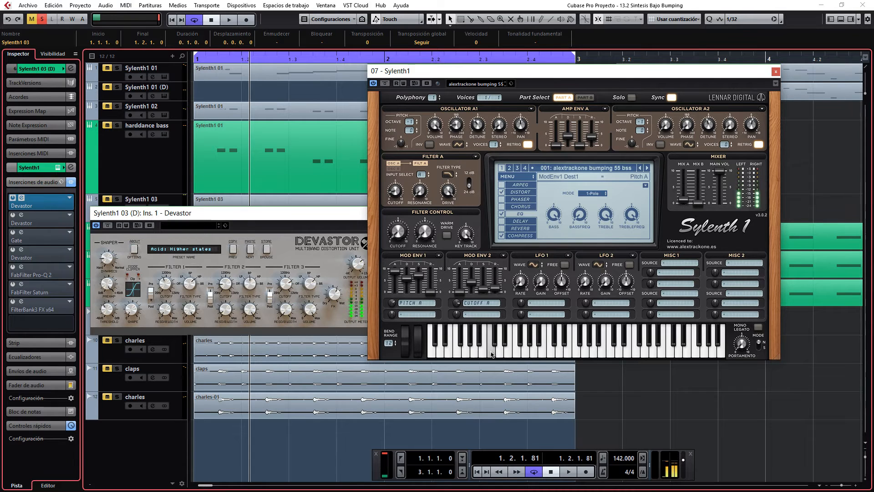
pyautogui.click(526, 353)
pyautogui.click(517, 354)
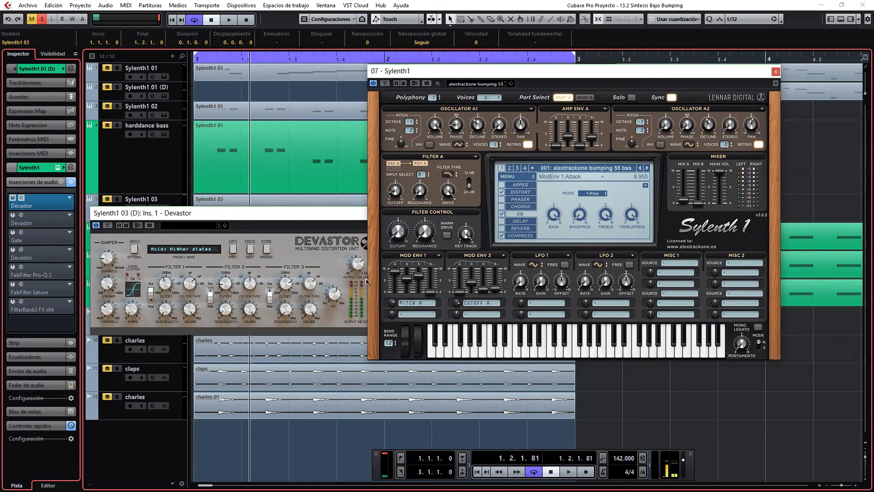
pyautogui.moveTo(292, 219); pyautogui.dragTo(299, 212)
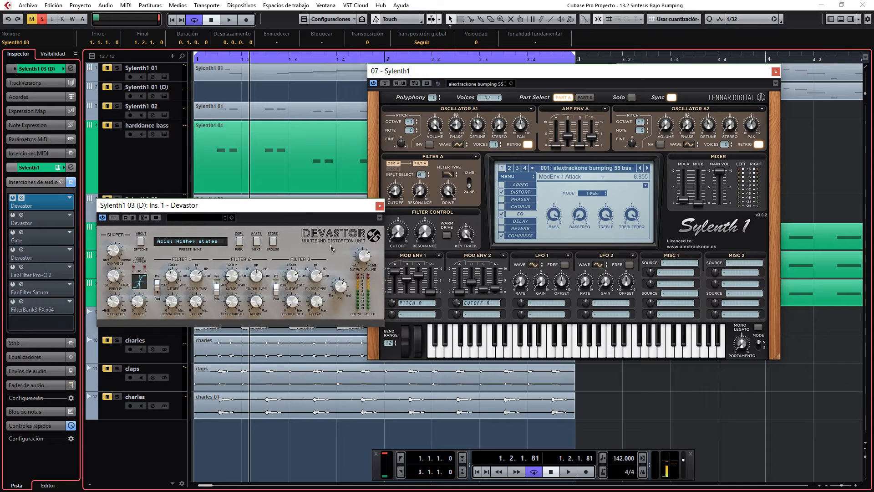
pyautogui.click(514, 354)
pyautogui.click(509, 353)
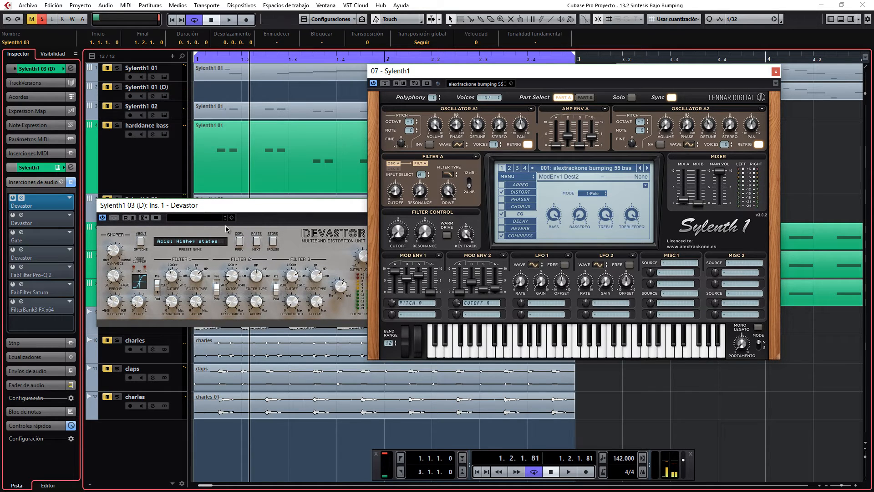
pyautogui.click(270, 278)
pyautogui.click(380, 206)
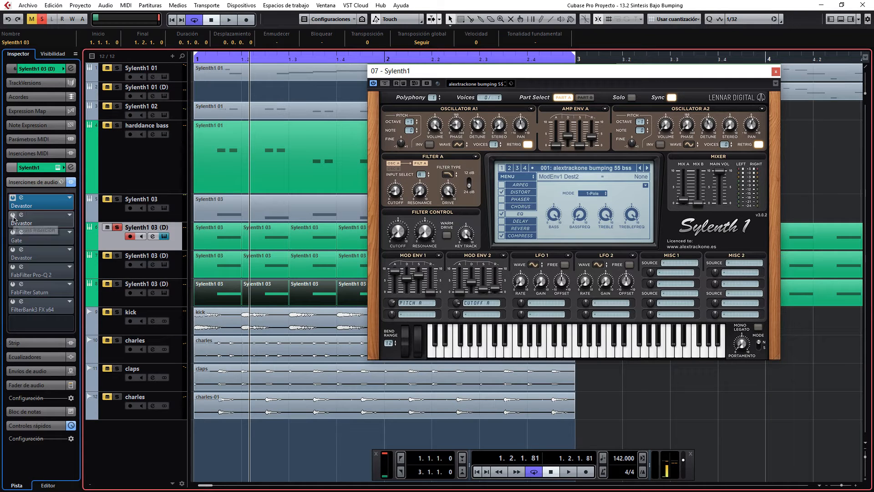
# Show the virtual keyboard in the transport and play notes with only the first Devastor active.
pyautogui.press('r')
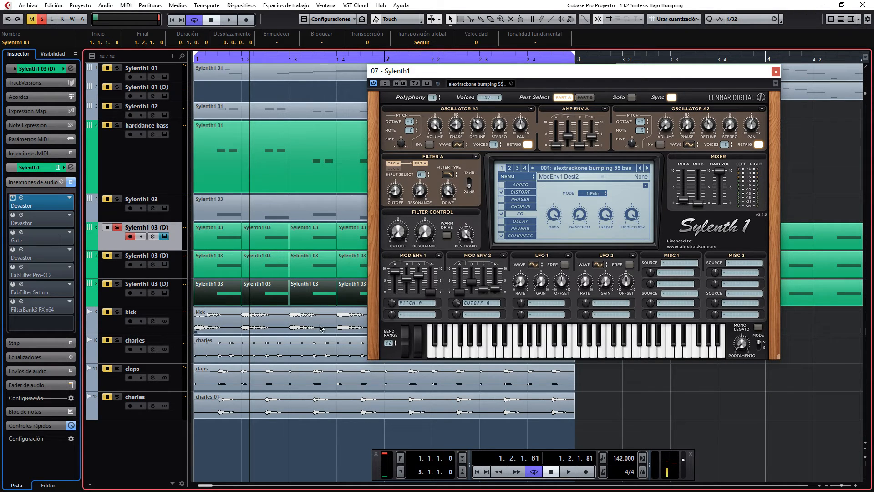
pyautogui.hotkey('alt', 'k')
pyautogui.press('r')
pyautogui.press('r')
pyautogui.press('v')
pyautogui.press('v')
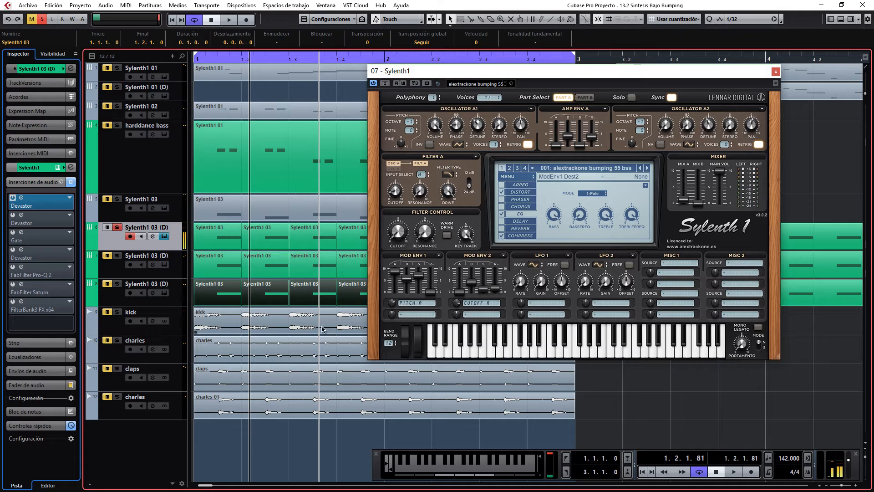
# Activate the second Devastor insert and play a few notes through both distortion units.
pyautogui.click(12, 216)
pyautogui.press('v')
pyautogui.press('v')
pyautogui.press('v')
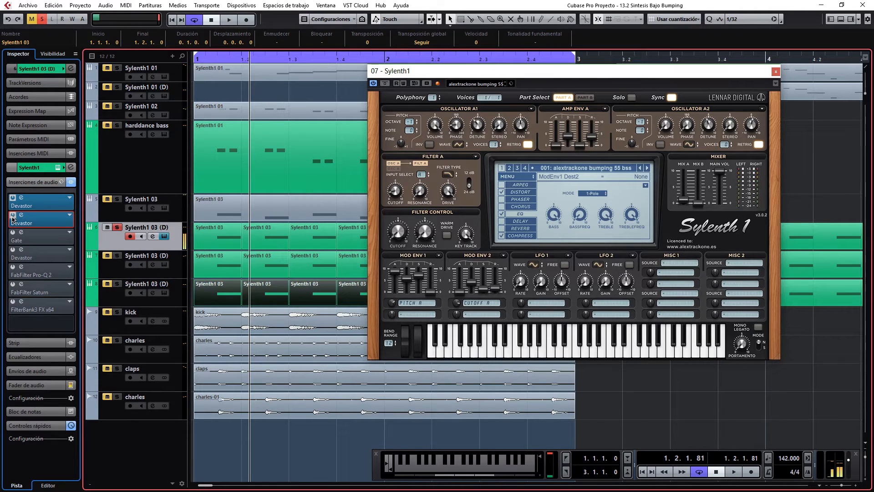
# Compare the sound with the second Devastor off and on, and move its opened editor beside the Sylenth1 window.
pyautogui.click(12, 218)
pyautogui.click(12, 216)
pyautogui.press('v')
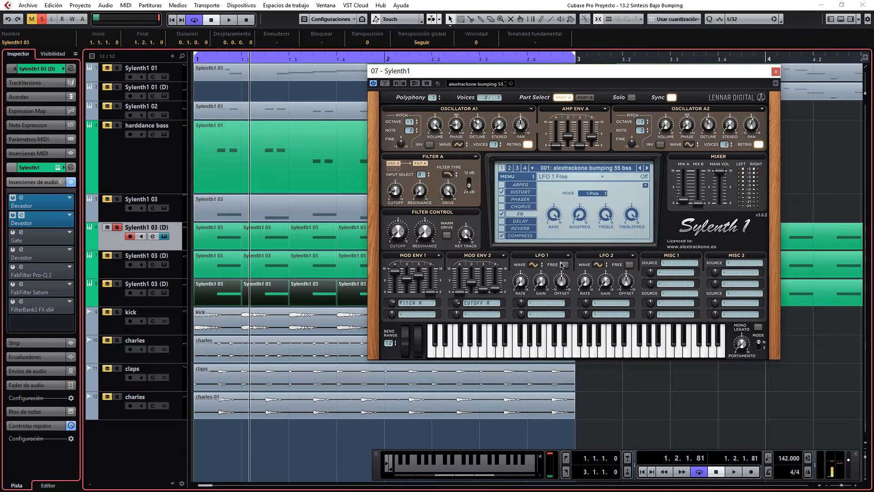
pyautogui.moveTo(699, 174); pyautogui.dragTo(368, 173)
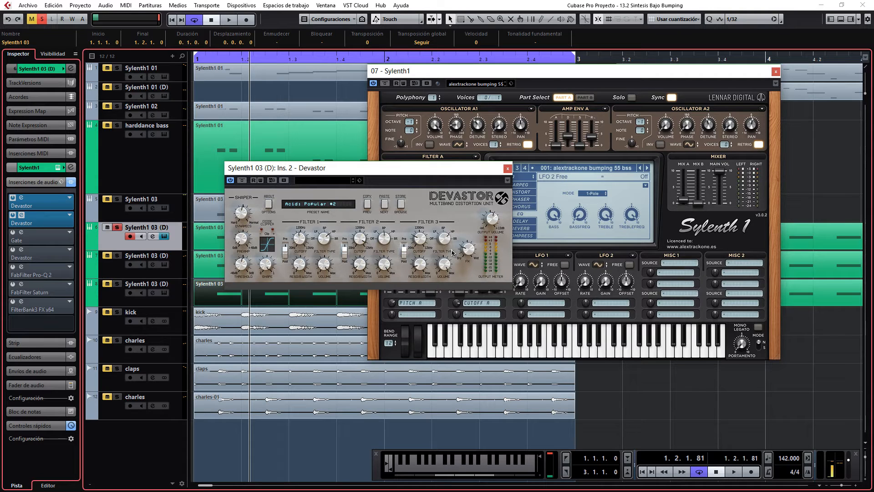
# Play notes while bypassing and re-enabling the second Devastor, and close its editor.
pyautogui.press('v')
pyautogui.click(242, 181)
pyautogui.press('v')
pyautogui.click(242, 181)
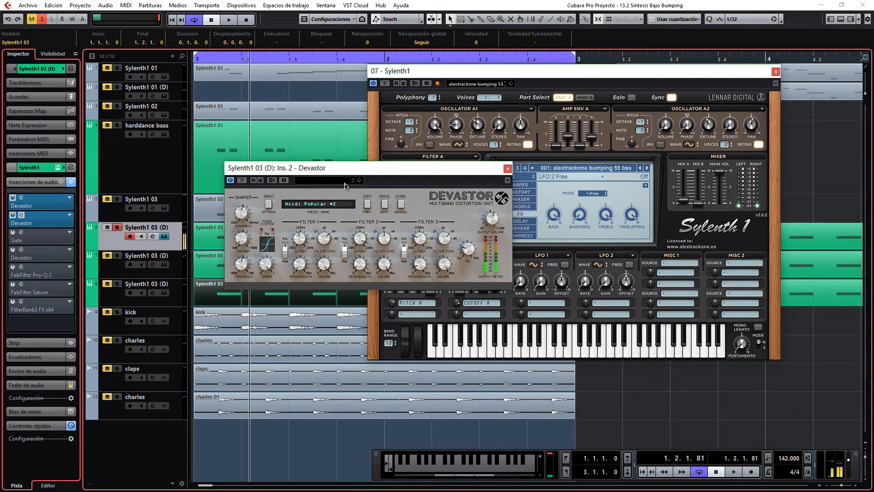
pyautogui.press('v')
pyautogui.press('v')
pyautogui.click(508, 169)
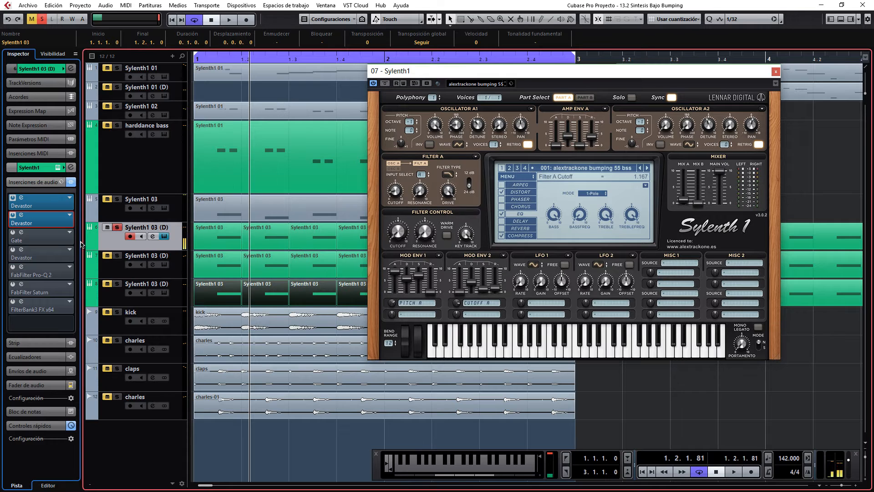
# Activate the Gate insert, play notes through it with its editor open, and close the editor.
pyautogui.click(26, 240)
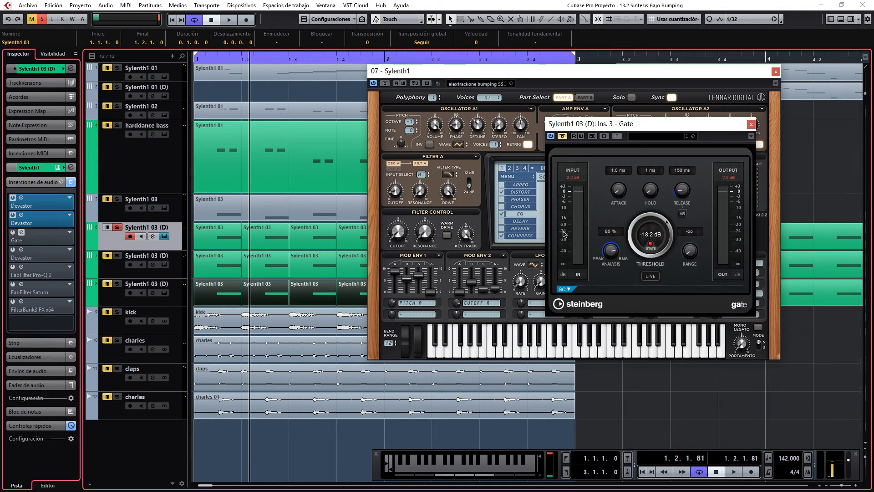
pyautogui.click(562, 136)
pyautogui.press('v')
pyautogui.press('v')
pyautogui.press('v')
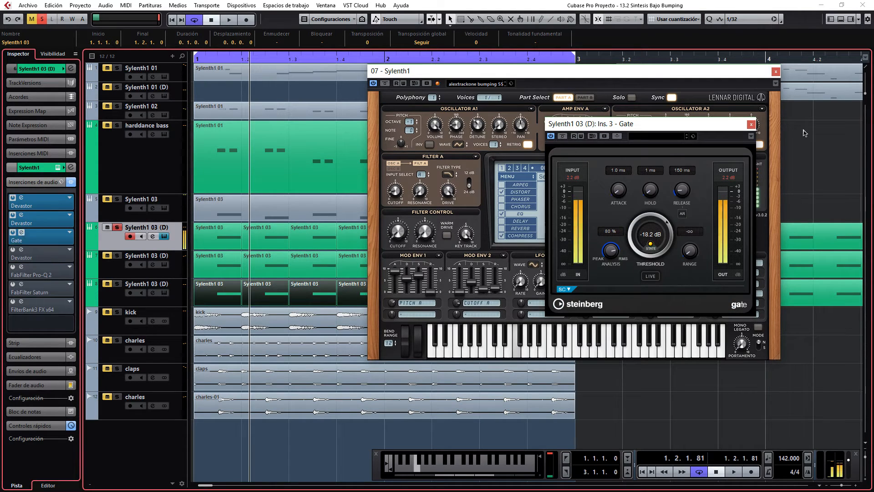
pyautogui.click(751, 125)
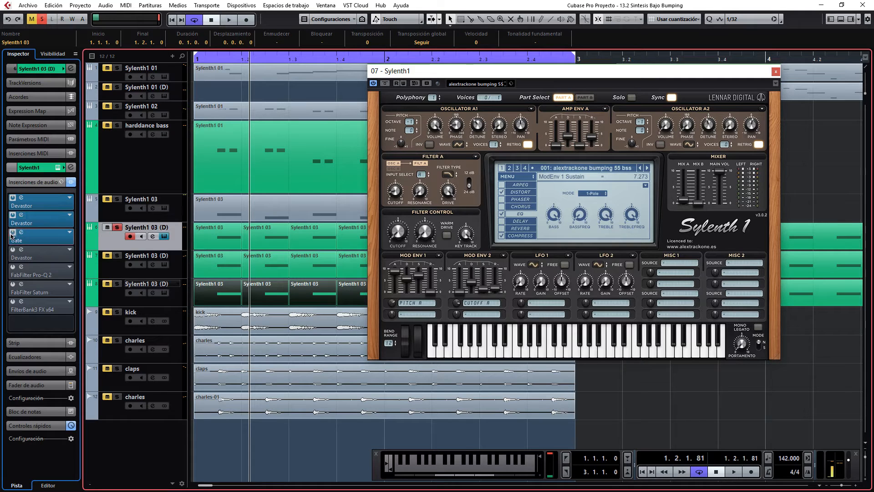
# Activate the Devastor in the fourth insert slot, open its editor and place it partly over the Sylenth1 window.
pyautogui.click(28, 259)
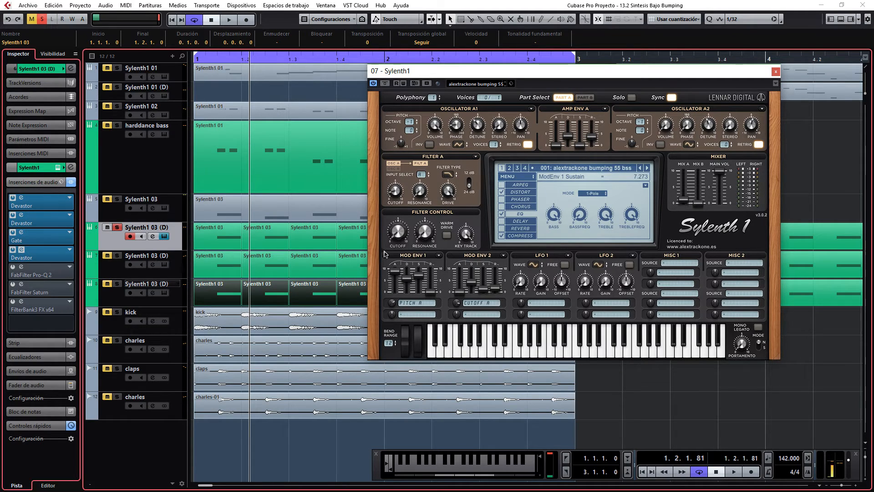
pyautogui.click(21, 250)
pyautogui.moveTo(761, 210); pyautogui.dragTo(426, 193)
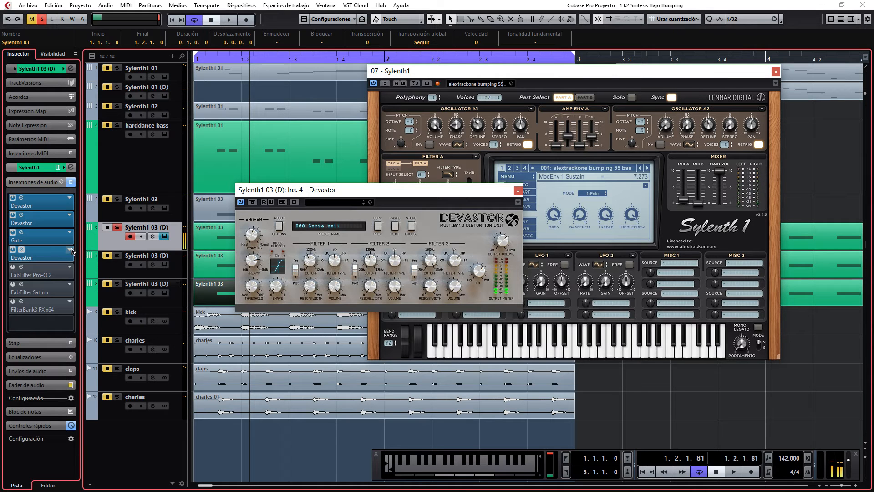
# Open the FabFilter Pro-Q 2 editor and close the fourth insert's Devastor editor.
pyautogui.click(21, 270)
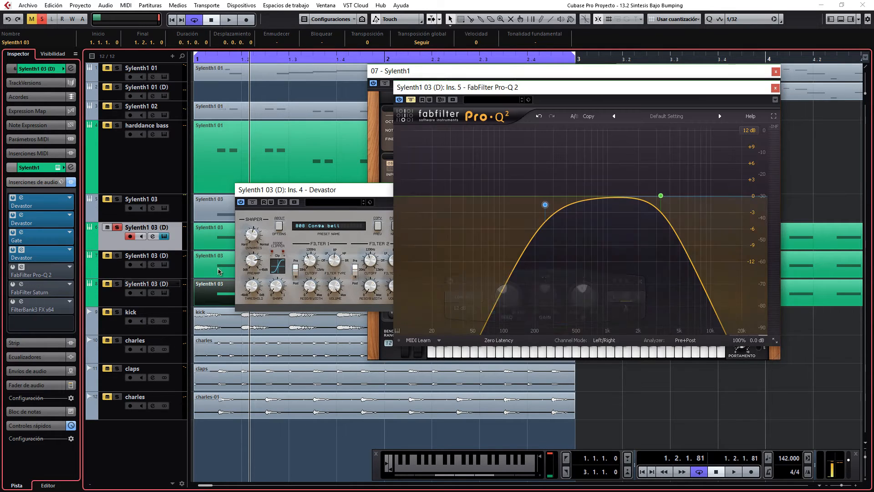
pyautogui.moveTo(344, 196); pyautogui.dragTo(284, 195)
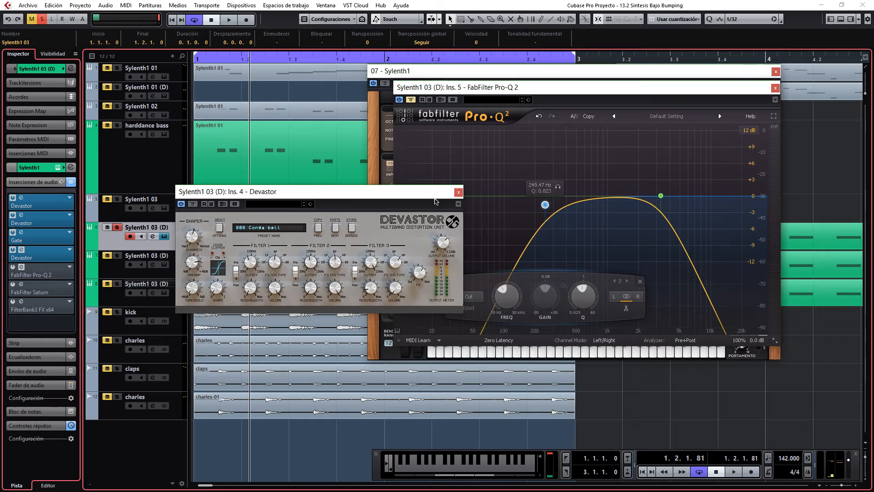
pyautogui.click(458, 196)
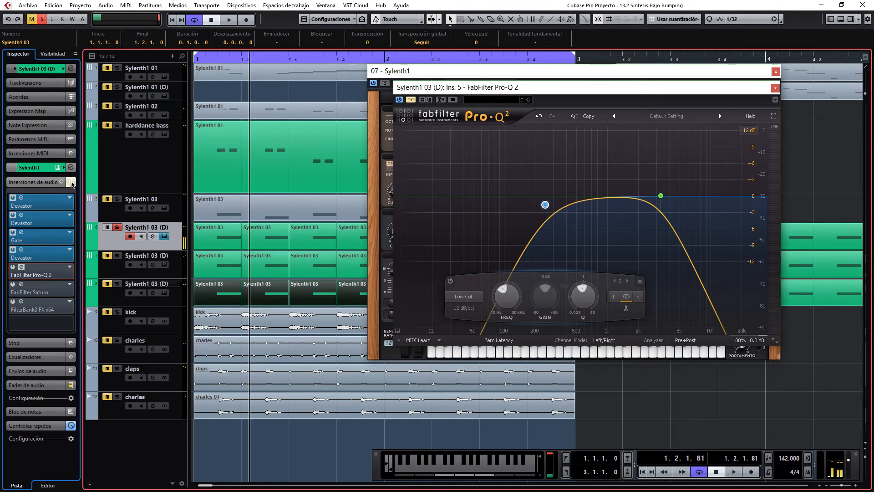
# Bypass and restore the whole insert chain for comparison, and activate FabFilter Pro-Q 2.
pyautogui.click(71, 183)
pyautogui.click(71, 183)
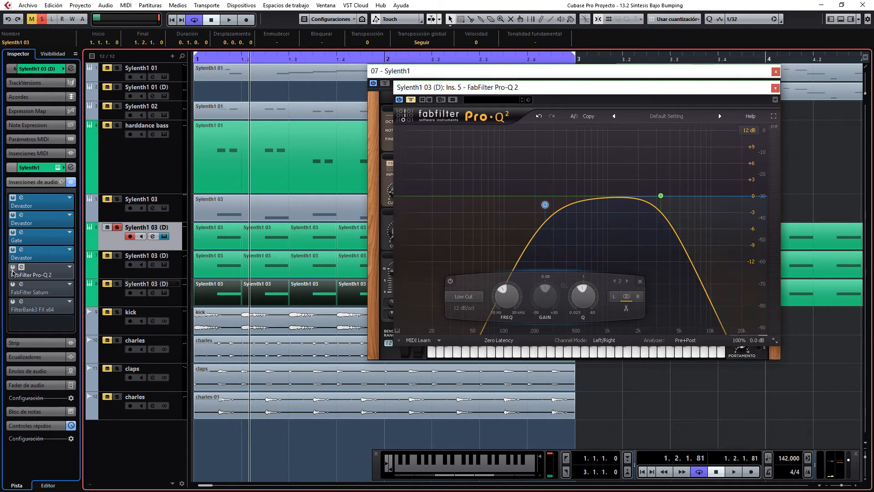
pyautogui.click(13, 267)
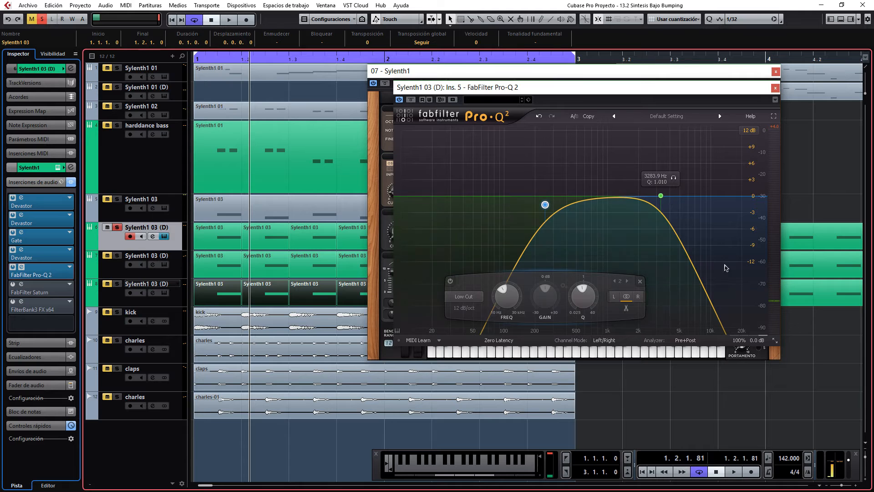
# Activate FabFilter Saturn, move its editor clear of the Pro-Q 2 curve, and compare the sound bypassed and active.
pyautogui.click(13, 285)
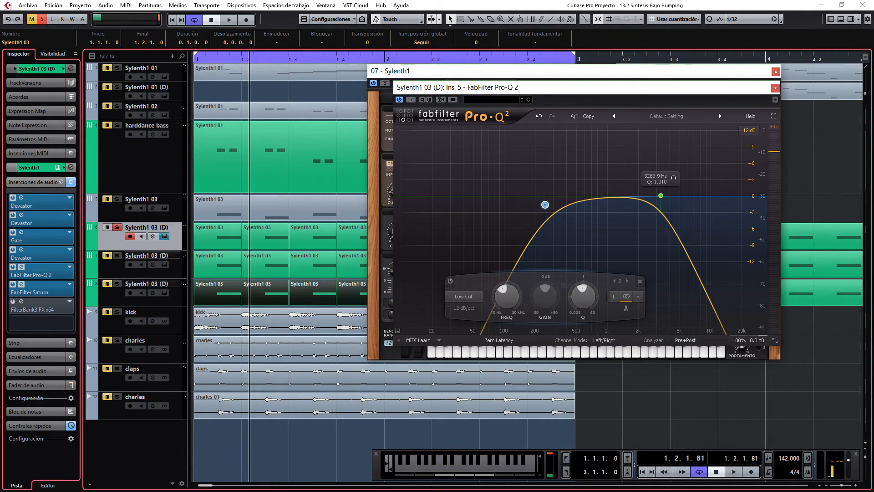
pyautogui.moveTo(426, 202); pyautogui.dragTo(374, 152)
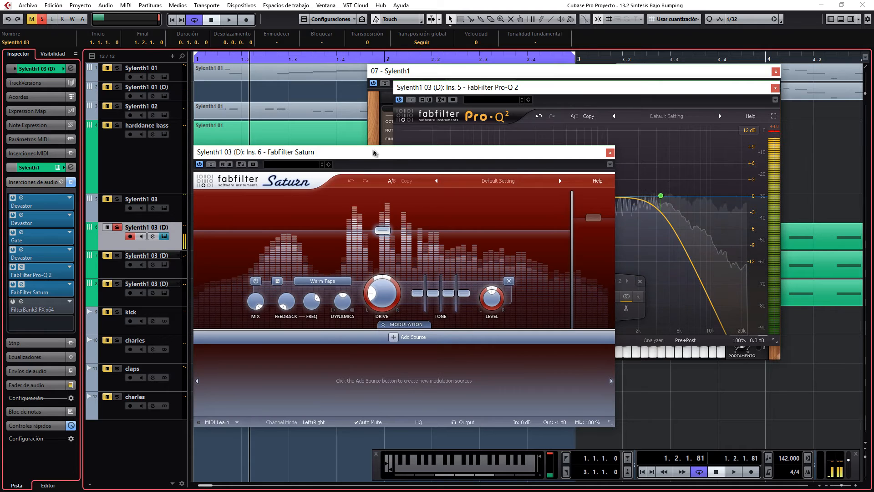
pyautogui.click(211, 164)
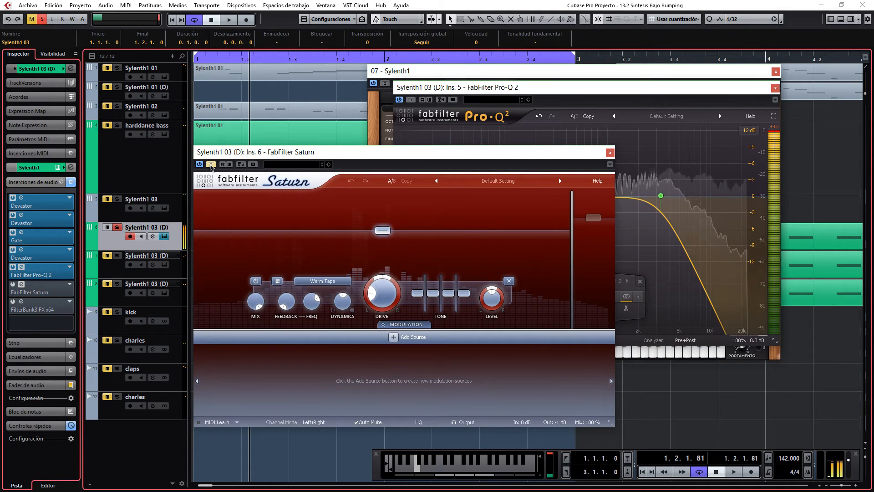
pyautogui.click(13, 284)
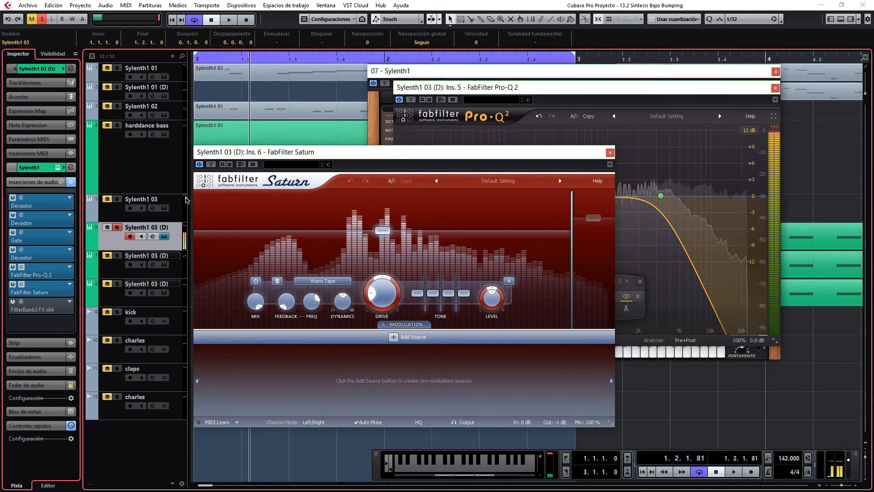
# Switch off Saturn and Pro-Q 2 together and switch both back on to compare the sound.
pyautogui.click(13, 285)
pyautogui.click(13, 267)
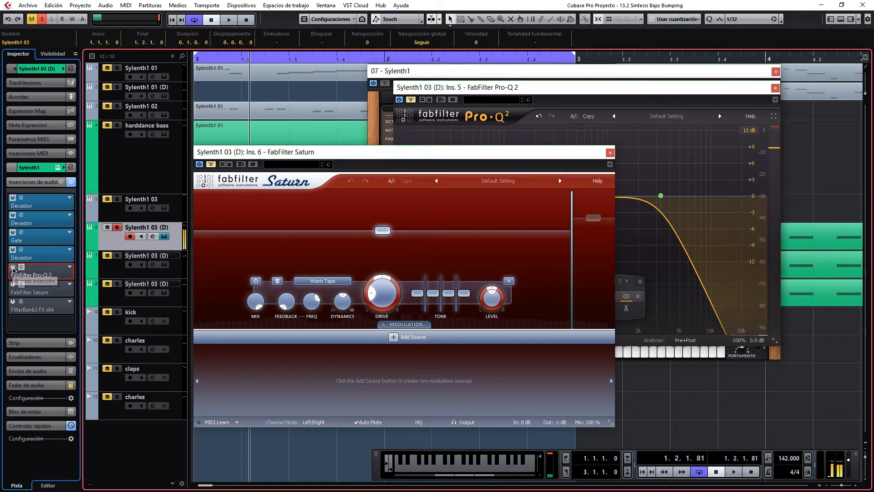
pyautogui.click(13, 268)
pyautogui.click(13, 285)
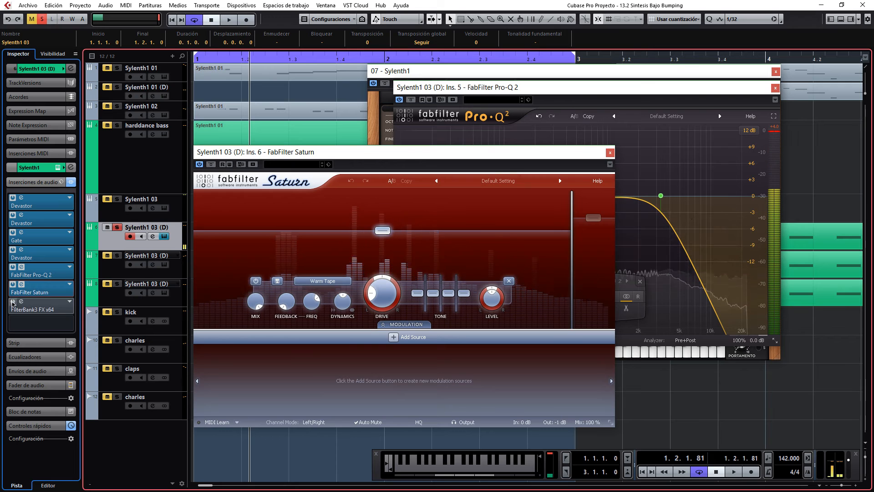
# Activate the FilterBank3 FX insert, open its editor and place it over the Saturn window.
pyautogui.click(13, 301)
pyautogui.click(21, 301)
pyautogui.moveTo(597, 135); pyautogui.dragTo(432, 135)
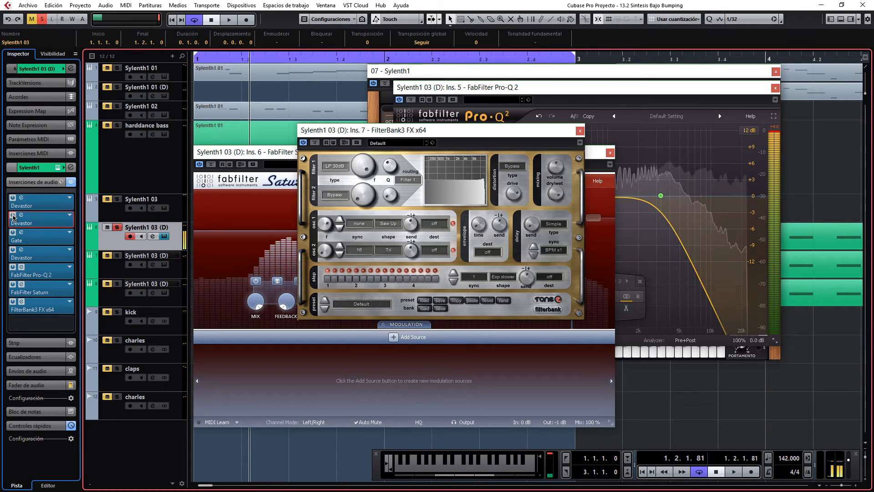
# Audition the bass with the three Devastor inserts switched off and switch them back on.
pyautogui.click(13, 215)
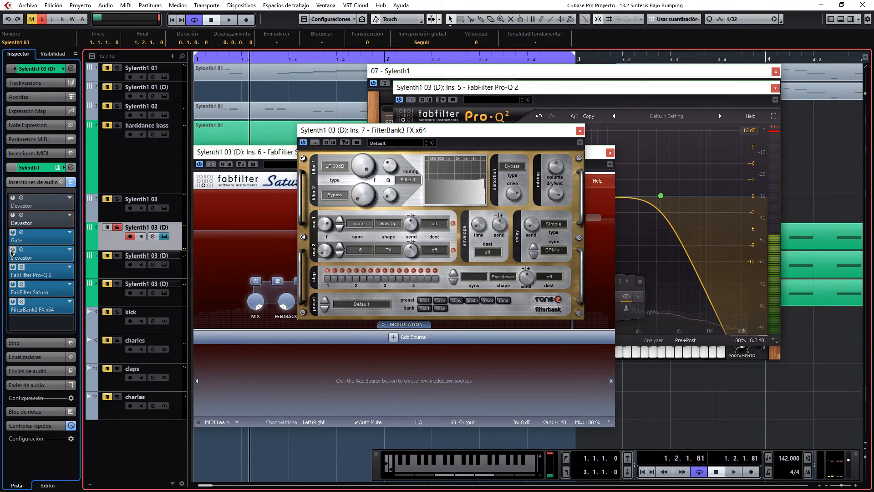
pyautogui.click(12, 250)
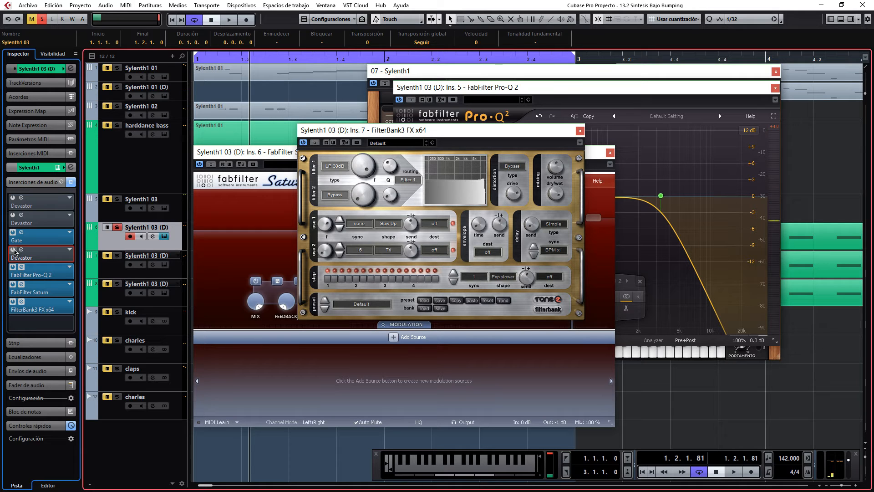
pyautogui.click(14, 251)
pyautogui.click(13, 215)
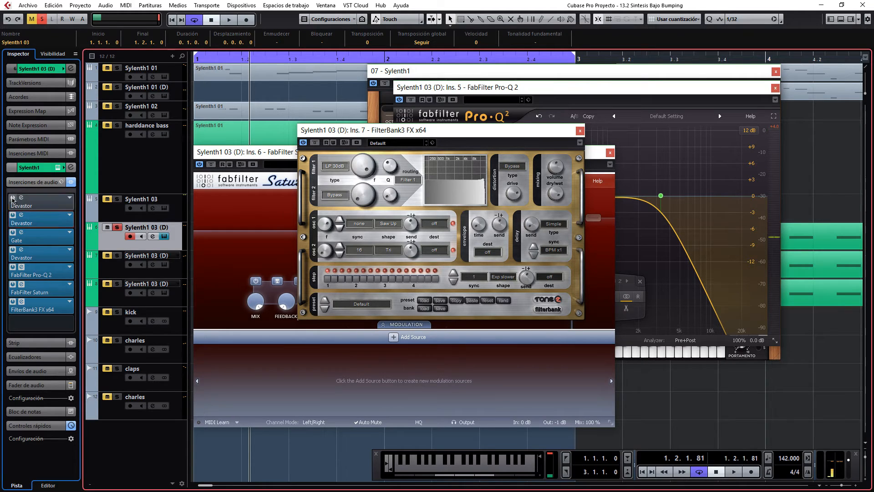
pyautogui.click(13, 199)
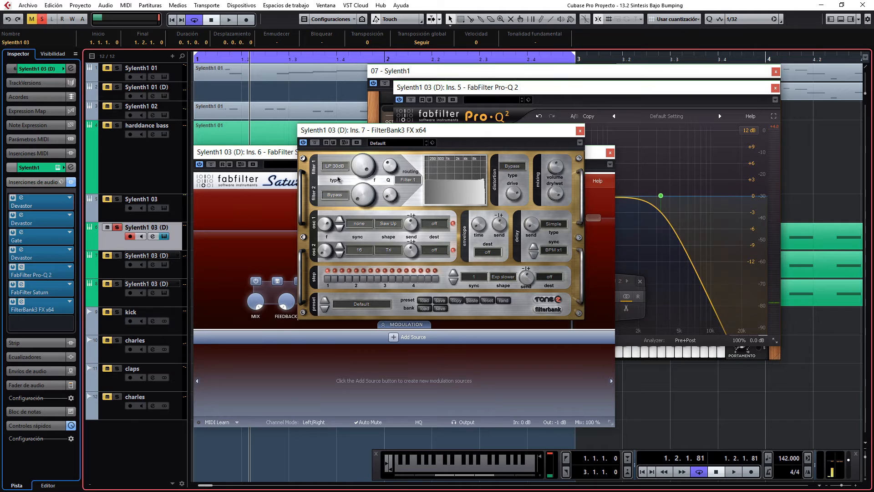
# Switch off the first four inserts, play notes through the remaining effects, and reactivate all four.
pyautogui.click(14, 250)
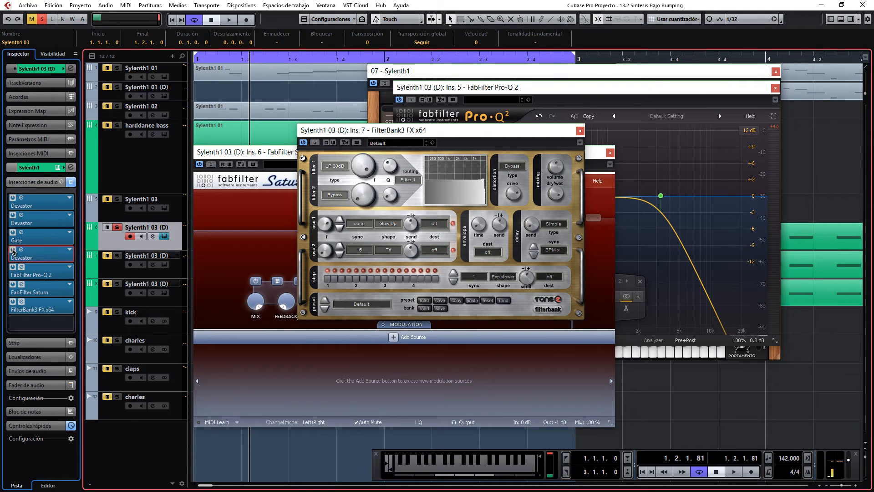
pyautogui.click(14, 233)
pyautogui.click(14, 215)
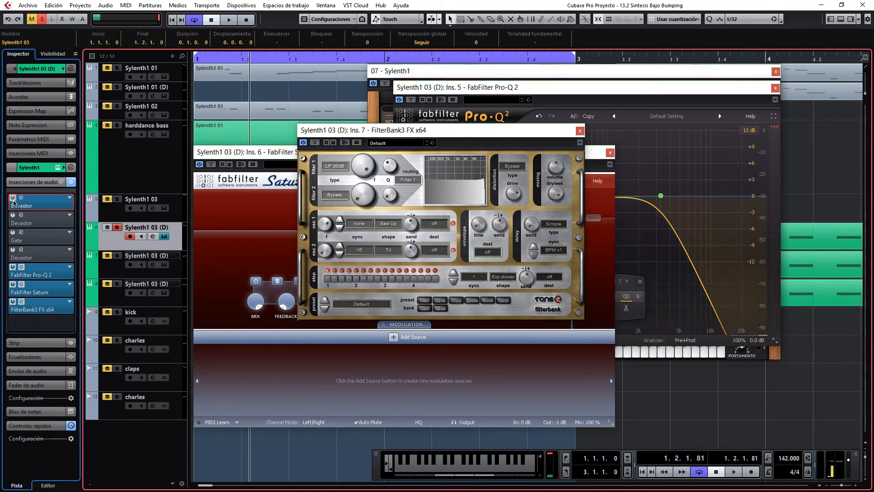
pyautogui.click(13, 199)
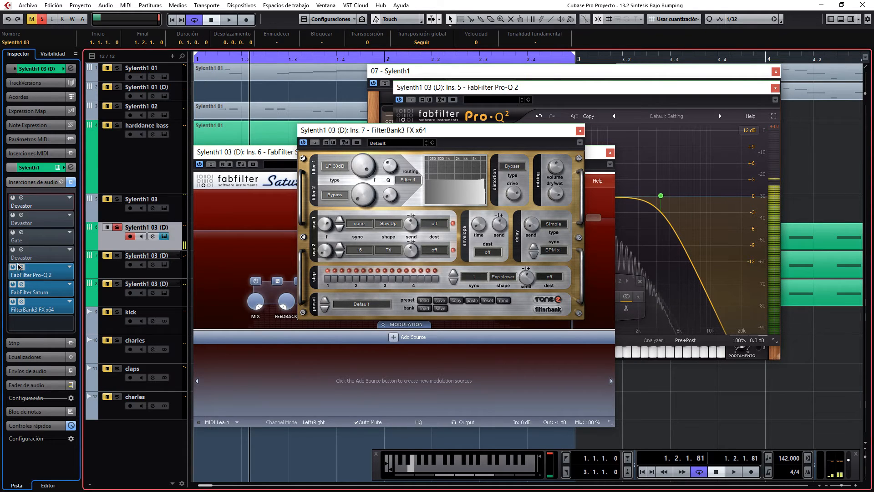
pyautogui.click(13, 250)
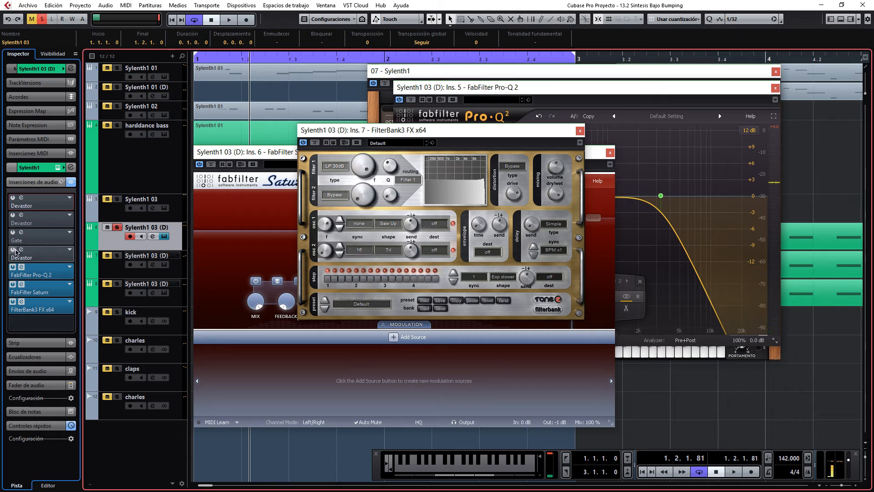
pyautogui.click(12, 232)
pyautogui.click(12, 215)
pyautogui.click(13, 198)
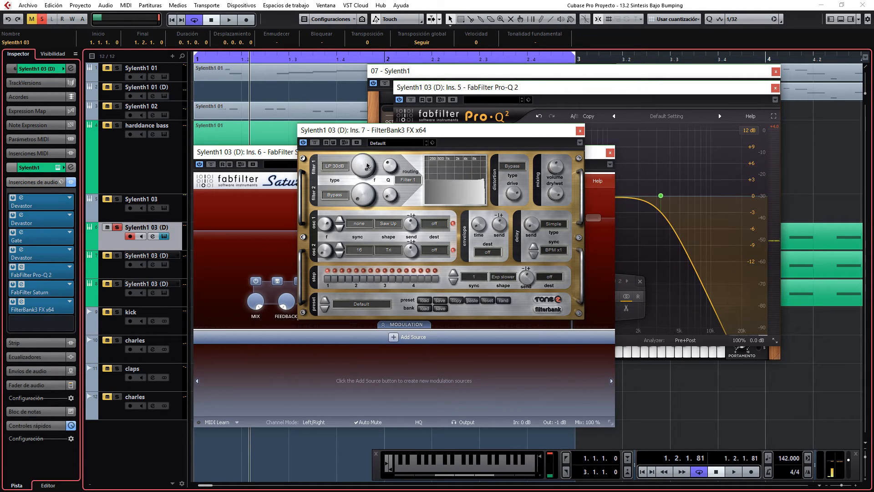
# Lower the Filter 1 cutoff in FilterBank3 while playing notes.
pyautogui.click(661, 428)
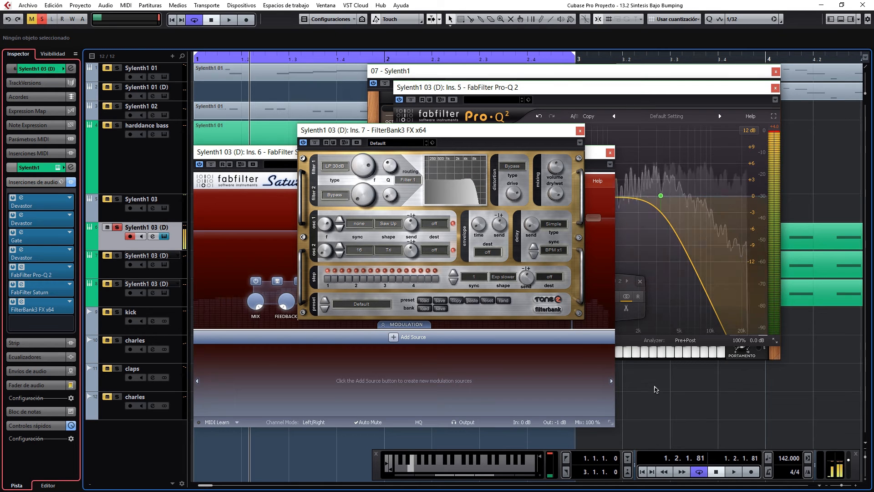
pyautogui.moveTo(363, 168); pyautogui.dragTo(364, 183)
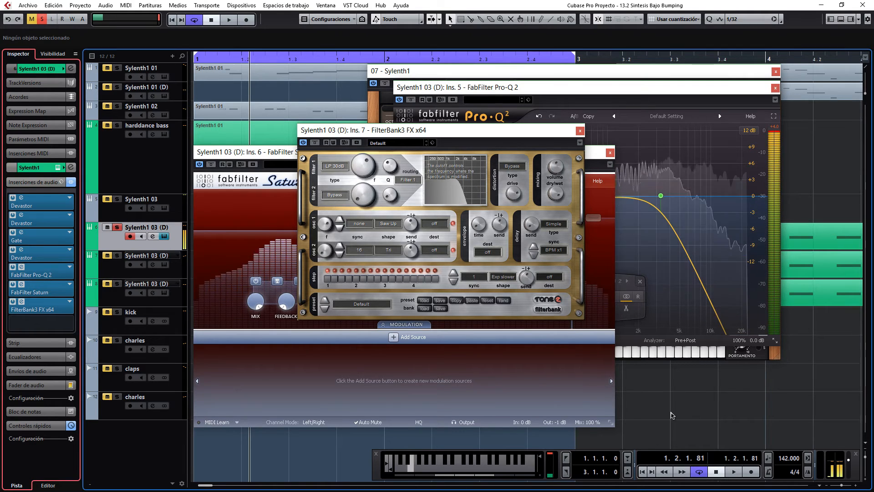
# Unsolo the selected Sylenth1 03 (D) track and play the project from the start with the other tracks.
pyautogui.click(117, 227)
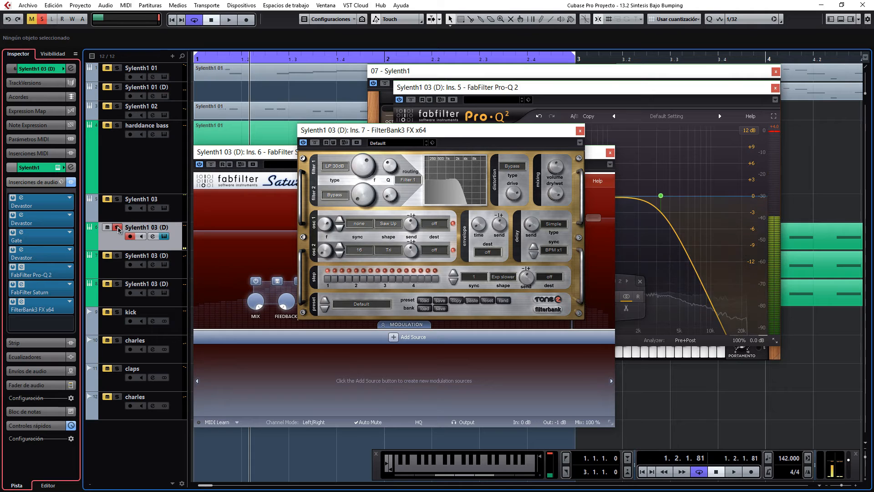
pyautogui.press('space')
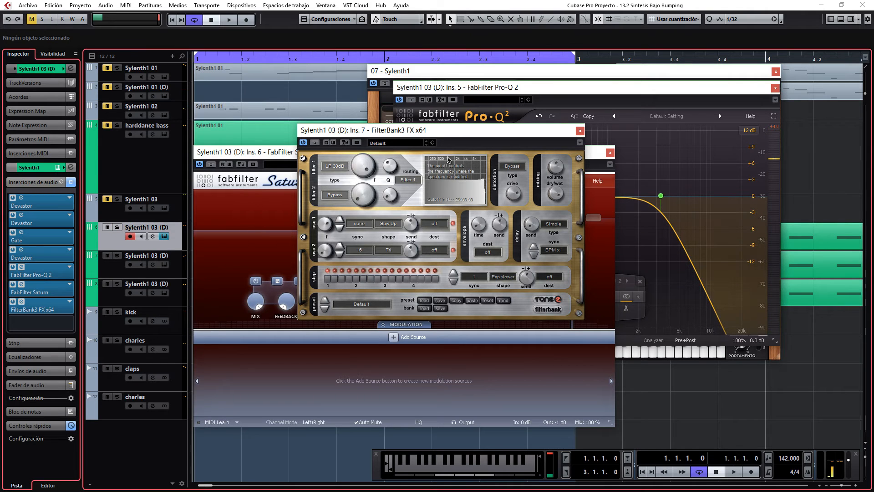
pyautogui.press('space')
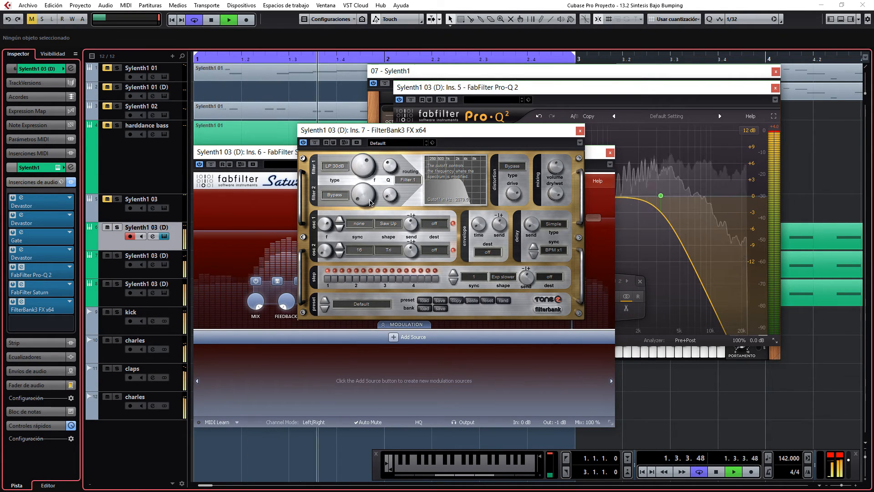
# Sweep the Filter 1 cutoff and resonance in FilterBank3 during playback, returning resonance to 0 and reopening the cutoff before stopping.
pyautogui.moveTo(370, 216)
pyautogui.mouseDown()
pyautogui.moveTo(369, 250)
pyautogui.moveTo(369, 213)
pyautogui.moveTo(370, 222)
pyautogui.mouseUp()
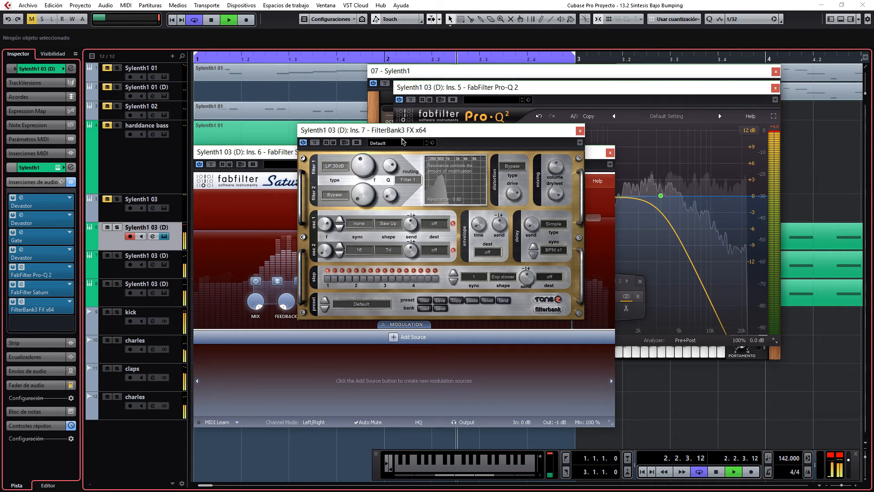
pyautogui.moveTo(402, 158); pyautogui.dragTo(394, 173)
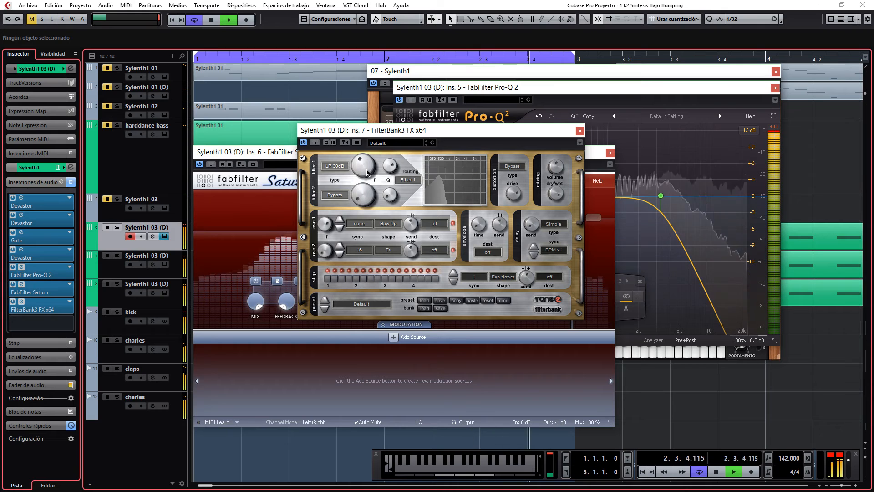
pyautogui.moveTo(367, 175); pyautogui.dragTo(367, 188)
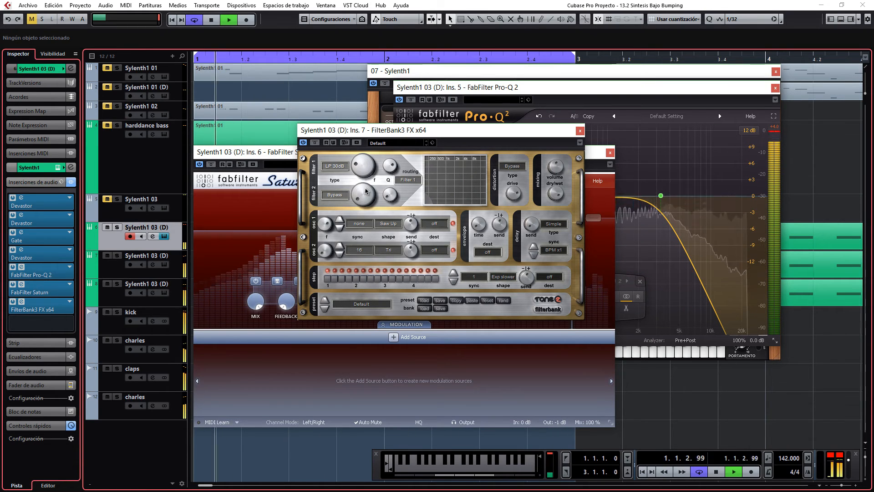
pyautogui.moveTo(365, 191)
pyautogui.mouseDown()
pyautogui.moveTo(365, 178)
pyautogui.moveTo(364, 187)
pyautogui.mouseUp()
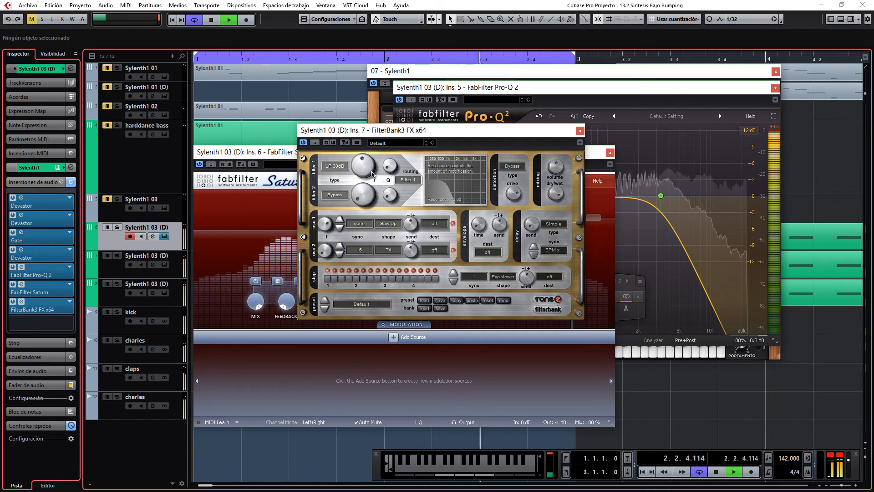
pyautogui.moveTo(371, 168); pyautogui.dragTo(370, 151)
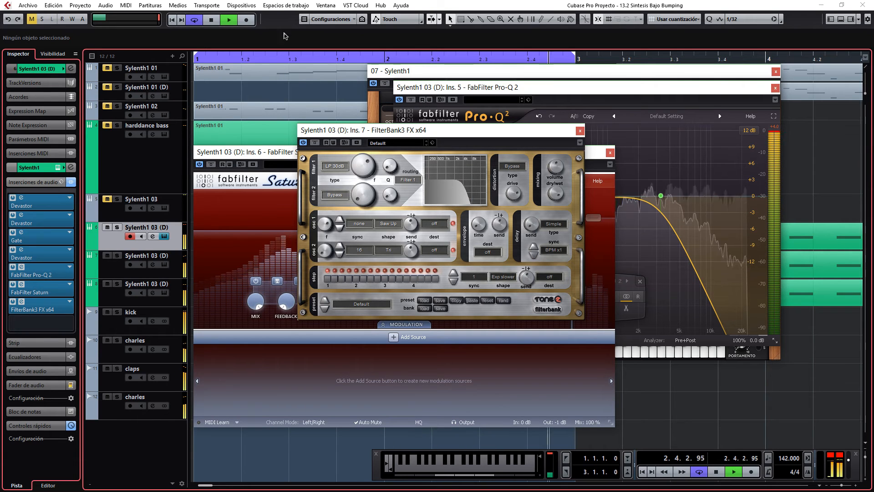
pyautogui.click(211, 19)
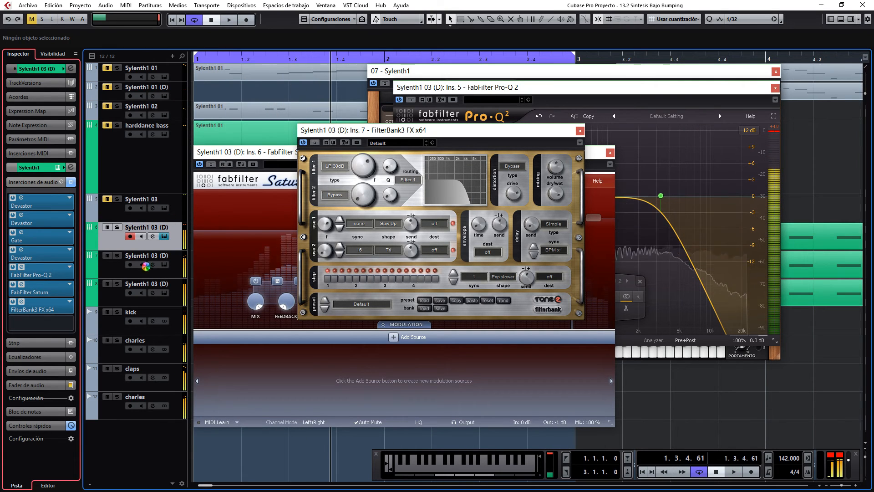
# Play the project with the lower two Sylenth1 03 (D) tracks muted, unmute both to compare, and stop playback.
pyautogui.click(107, 255)
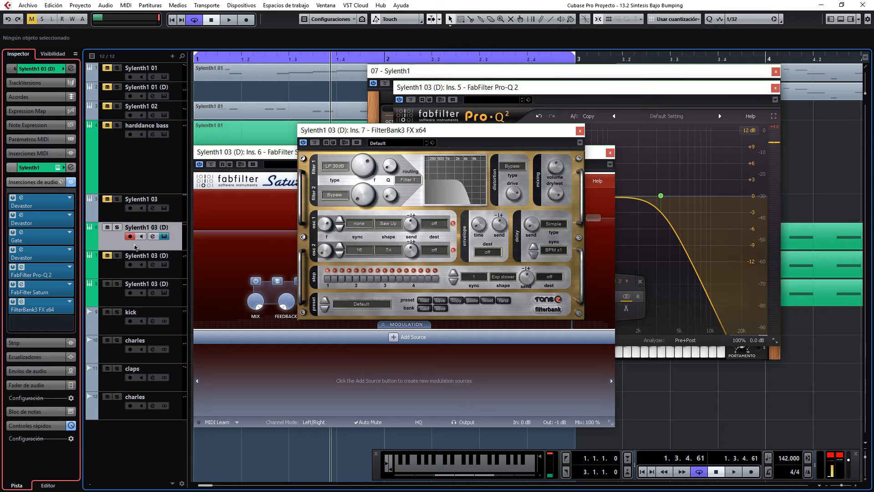
pyautogui.click(107, 284)
pyautogui.click(223, 21)
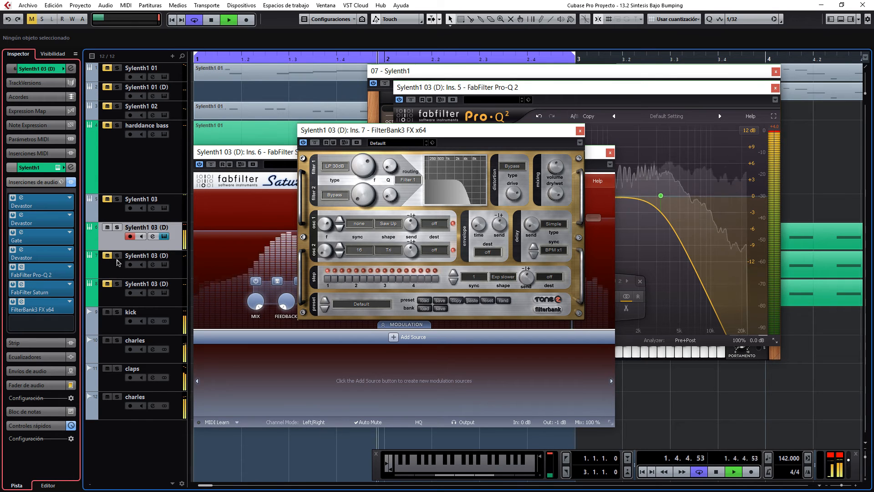
pyautogui.click(108, 282)
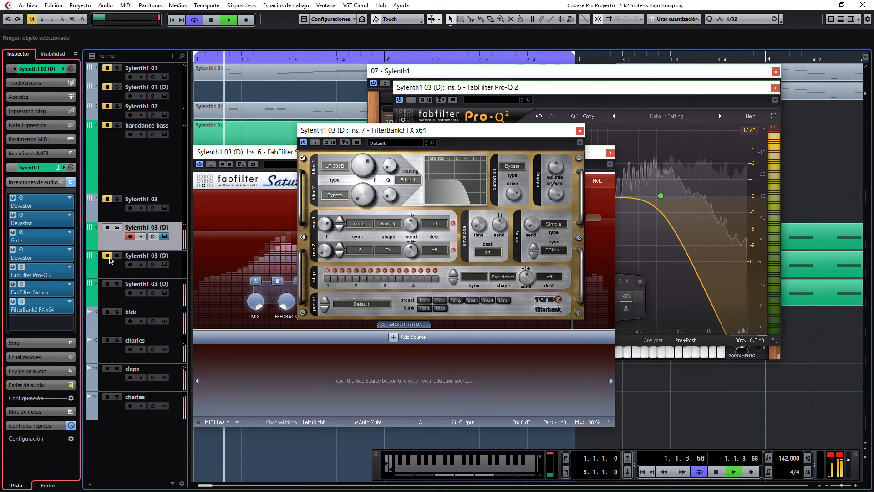
pyautogui.click(108, 256)
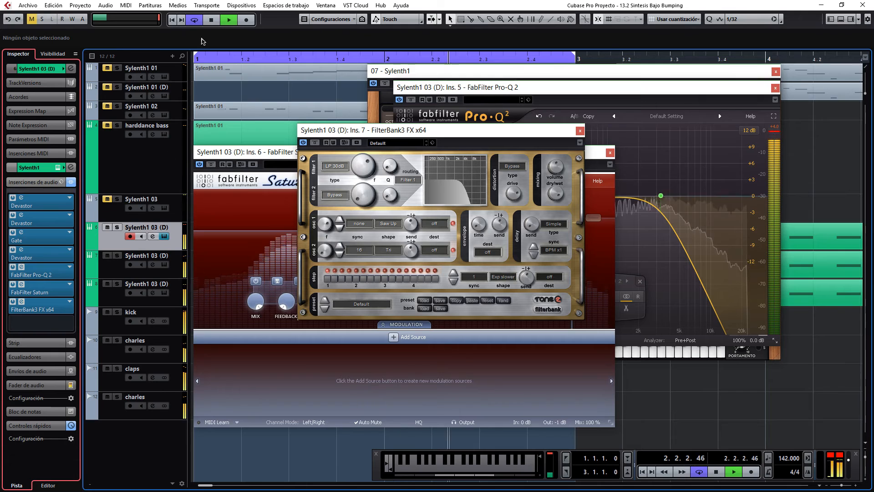
pyautogui.press('space')
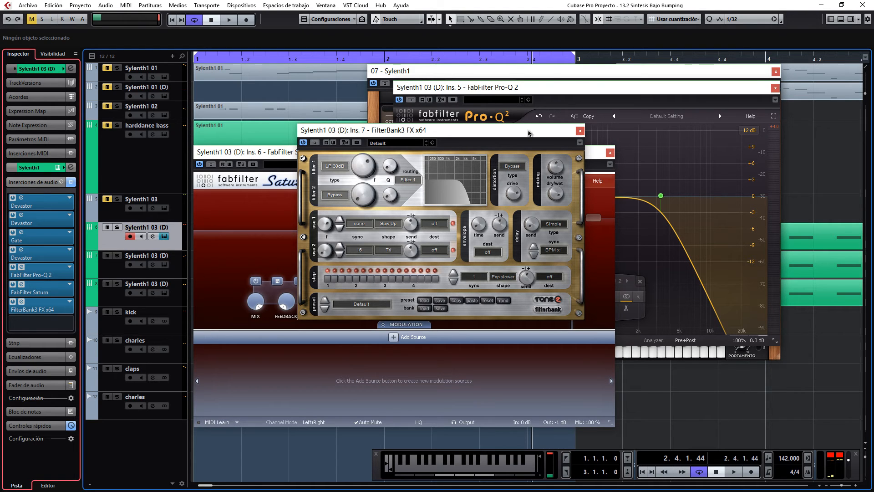
# Close the FilterBank3, FabFilter Saturn, FabFilter Pro-Q 2 and Sylenth1 plug-in windows.
pyautogui.moveTo(528, 133); pyautogui.dragTo(492, 108)
pyautogui.click(543, 106)
pyautogui.click(610, 152)
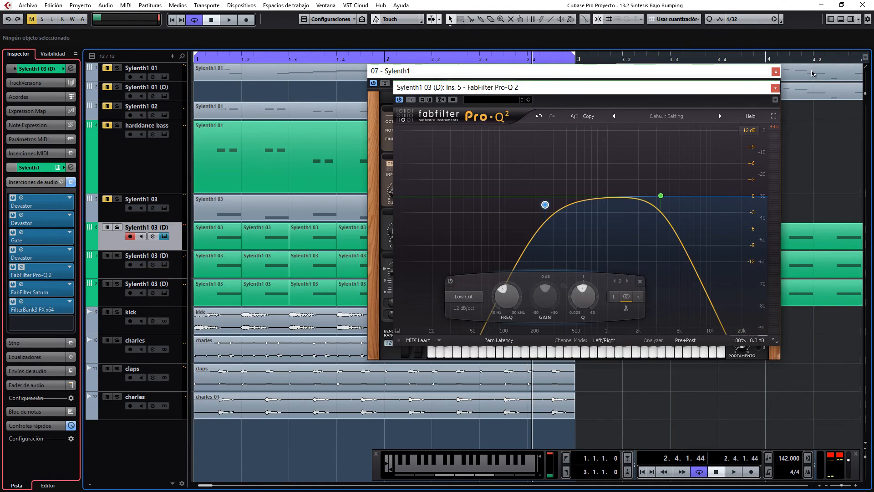
pyautogui.click(775, 88)
pyautogui.click(776, 72)
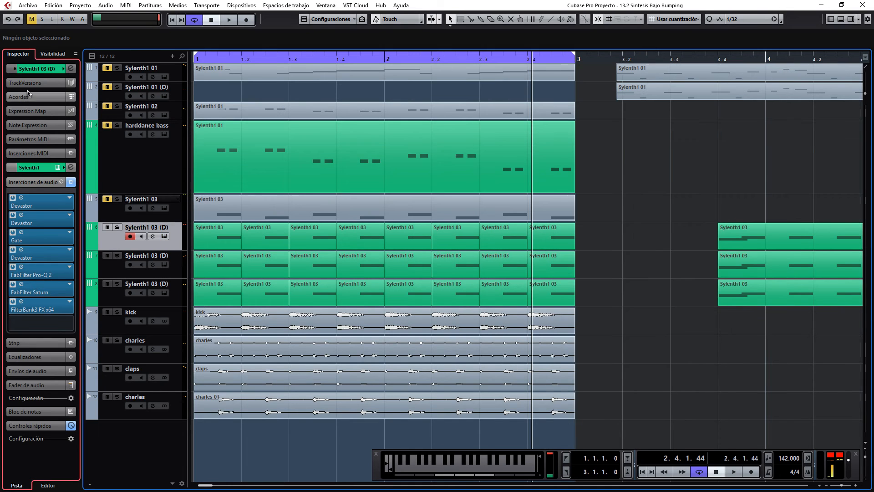
# Open the channel settings of the selected Sylenth1 03 (D) track and play it soloed to audition its PRE filters.
pyautogui.click(71, 68)
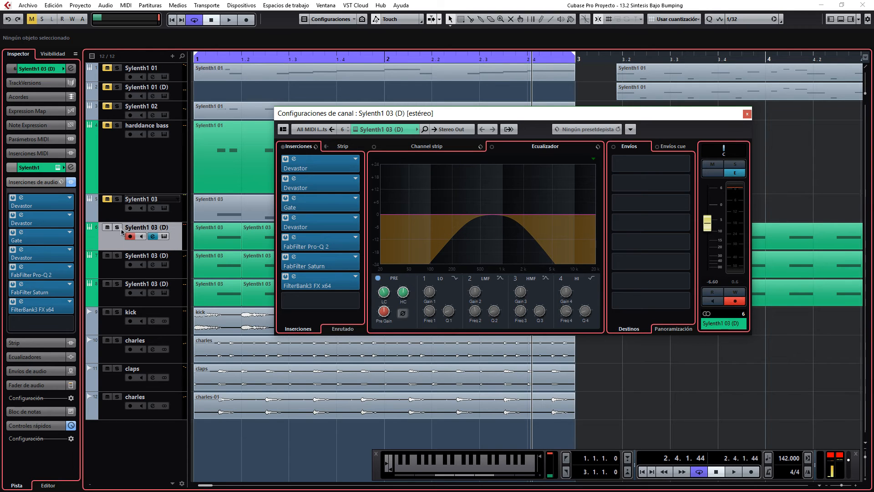
pyautogui.press('s')
pyautogui.click(229, 20)
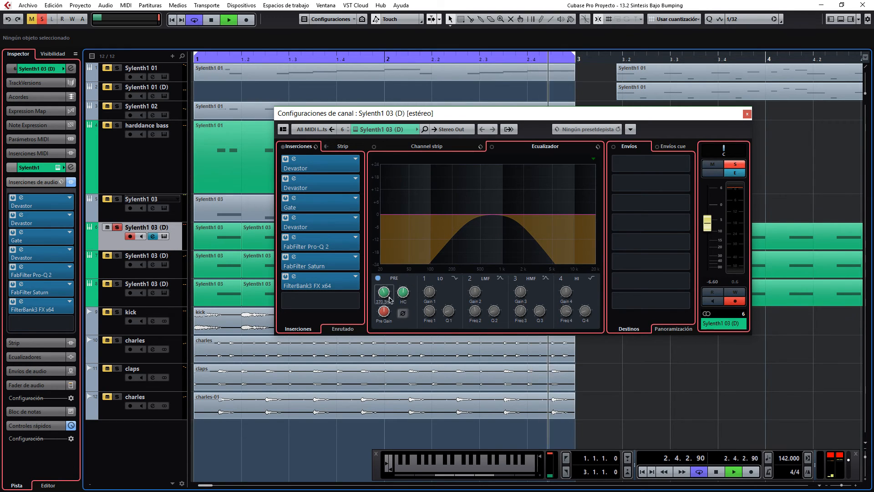
pyautogui.click(379, 278)
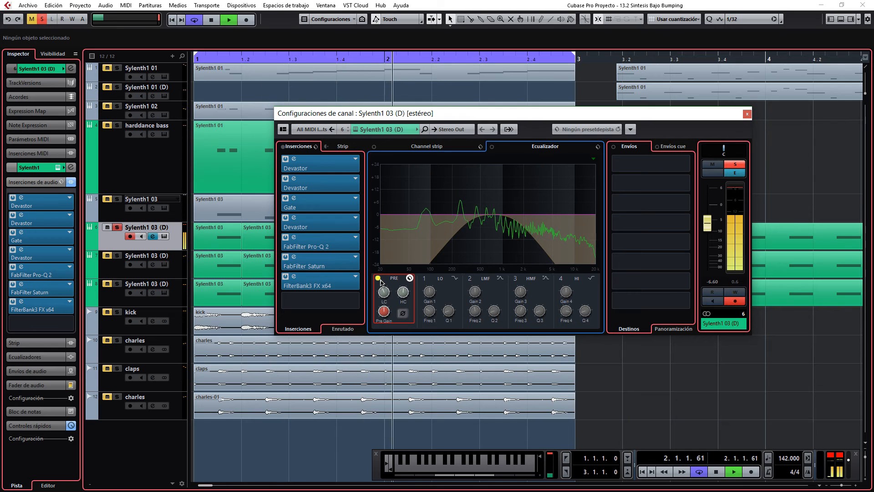
# Raise the Filter 1 cutoff in FilterBank3 to 20000 Hz and bypass the channel's PRE low-cut and high-cut filters.
pyautogui.click(21, 301)
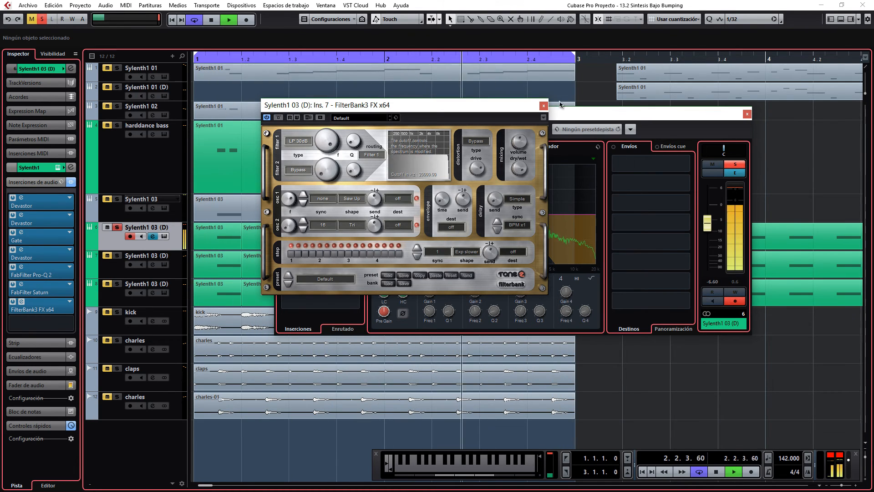
pyautogui.click(544, 106)
pyautogui.click(379, 279)
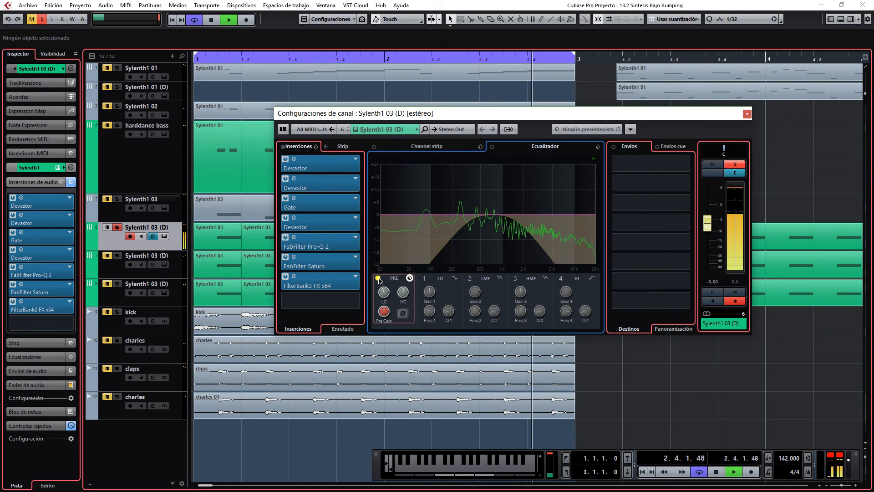
pyautogui.press('space')
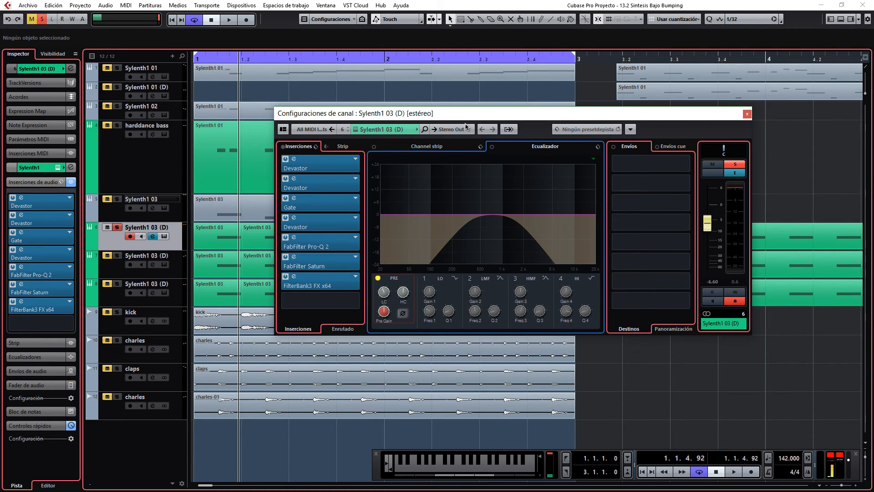
# Play the soloed bass layer from the start to compare its PRE filters, stop playback and unsolo the track.
pyautogui.moveTo(467, 114); pyautogui.dragTo(452, 94)
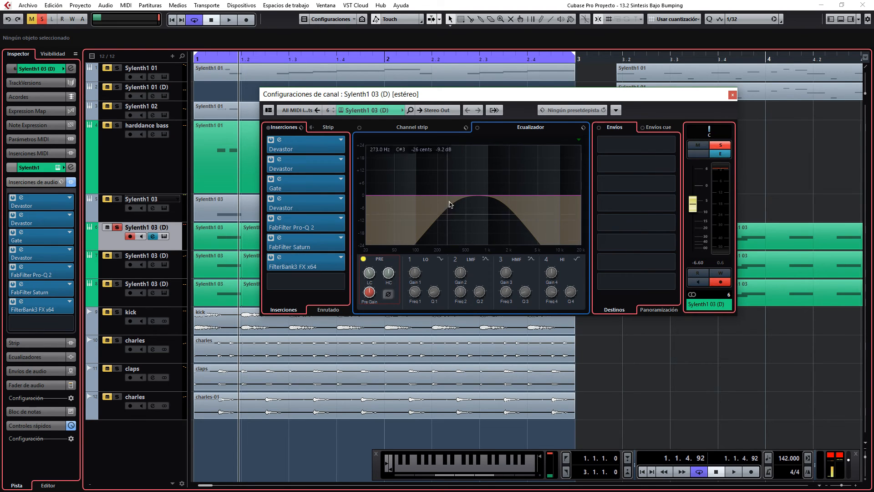
pyautogui.moveTo(204, 60); pyautogui.dragTo(169, 59)
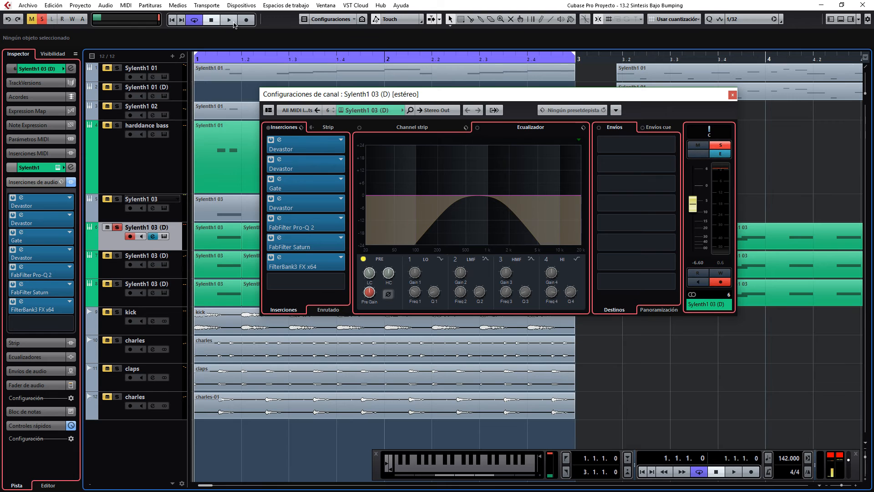
pyautogui.press('space')
pyautogui.click(365, 263)
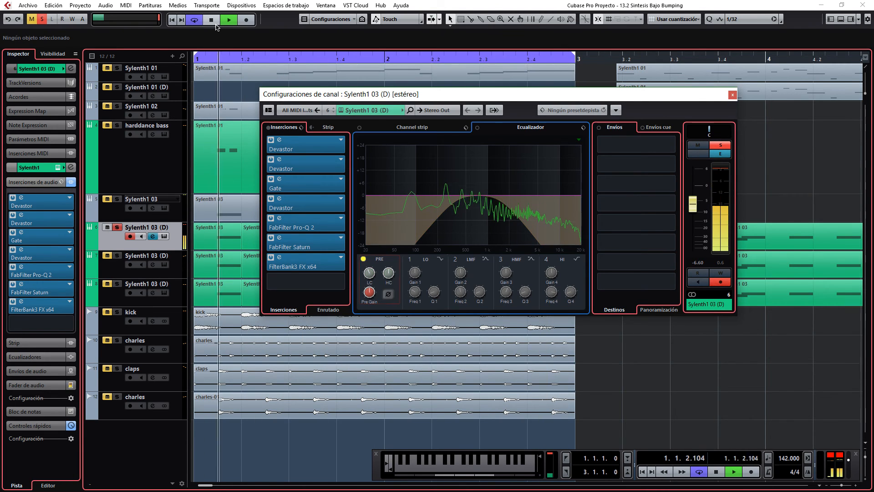
pyautogui.press('space')
pyautogui.click(117, 227)
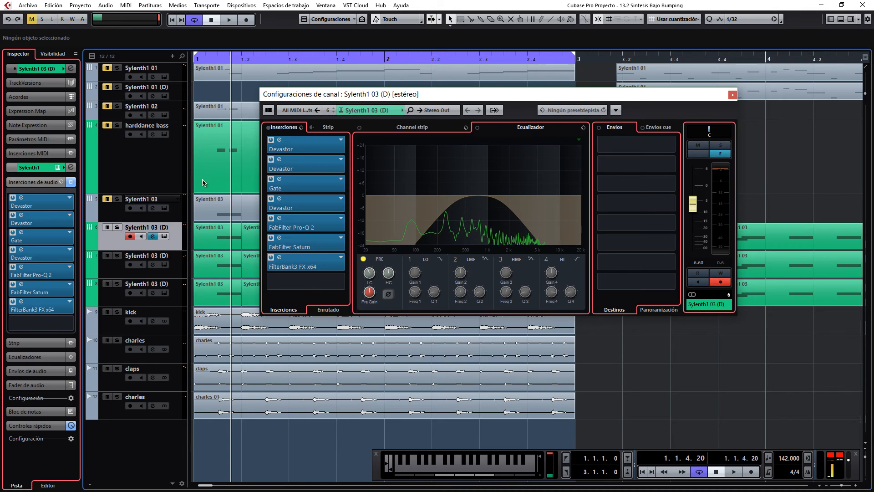
# Toggle the PRE filter bypass while playing the first layer with the other tracks, leaving the filters active and stopping playback.
pyautogui.click(214, 57)
pyautogui.click(230, 19)
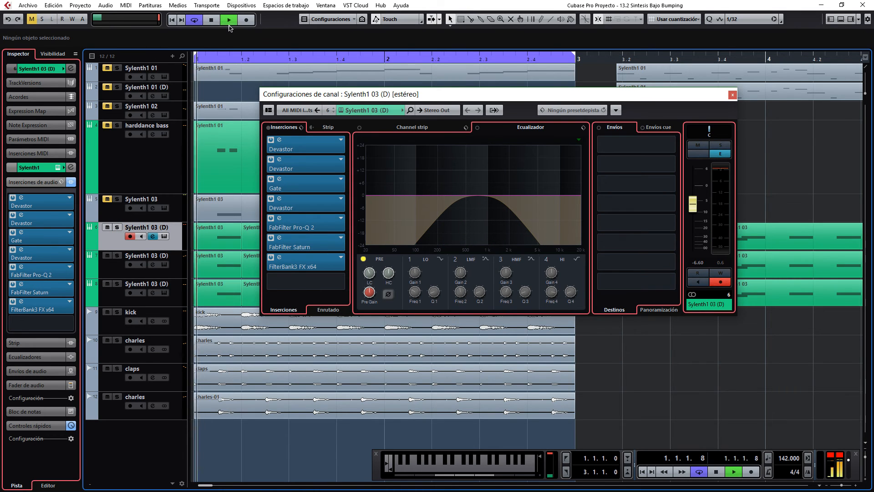
pyautogui.click(366, 259)
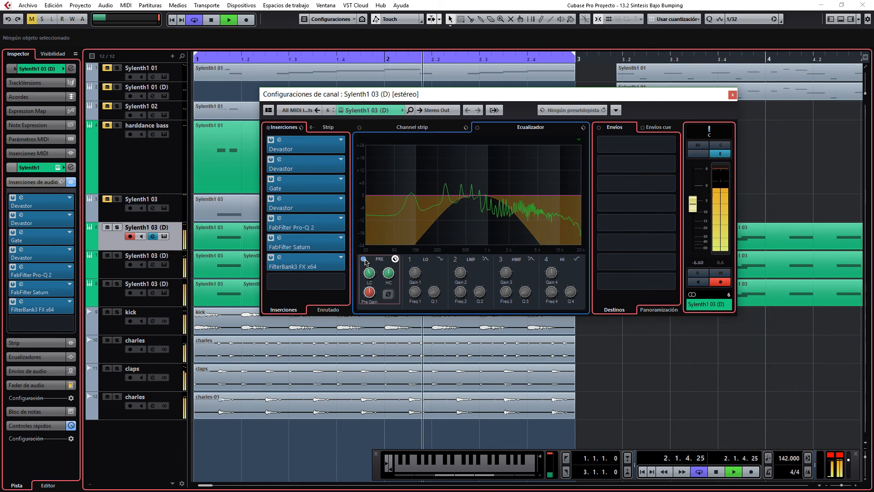
pyautogui.click(365, 259)
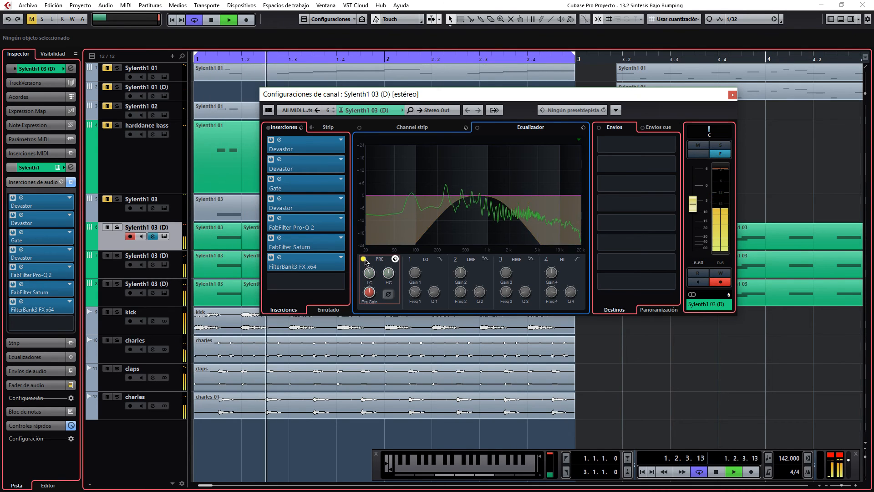
pyautogui.click(365, 259)
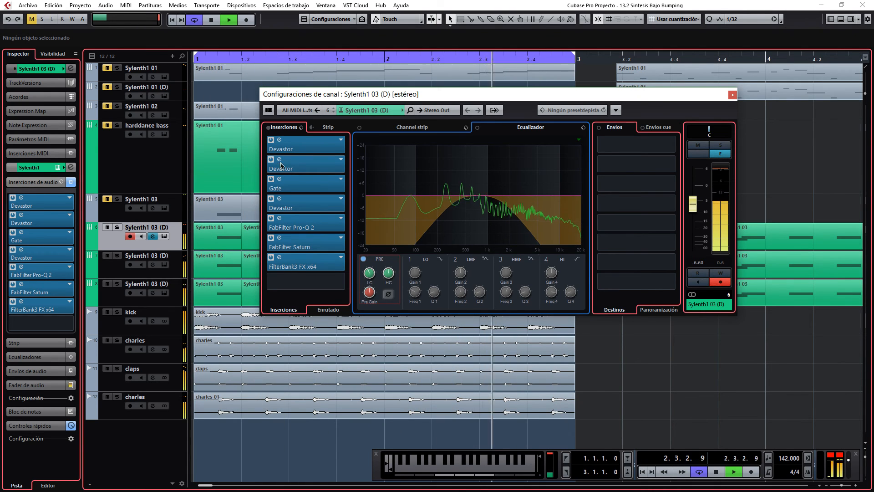
pyautogui.click(212, 20)
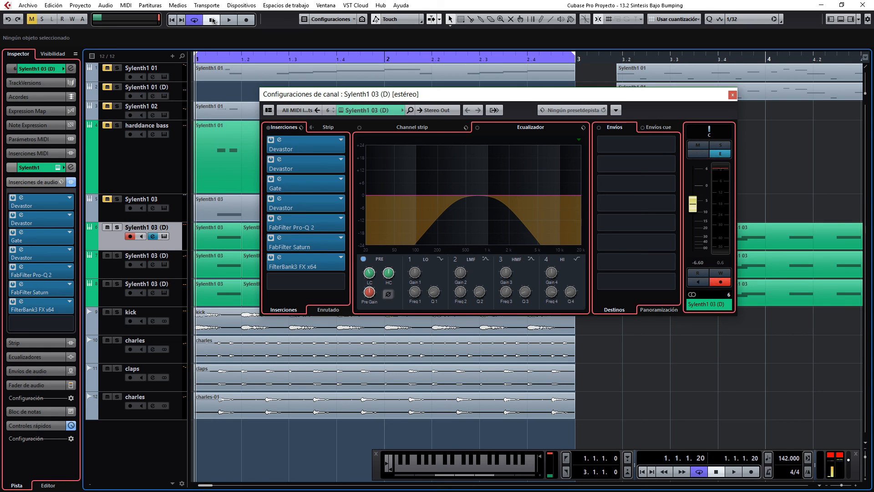
# Solo the first Sylenth1 03 (D) layer, add the other two layers to the solo, and play all three together.
pyautogui.click(117, 228)
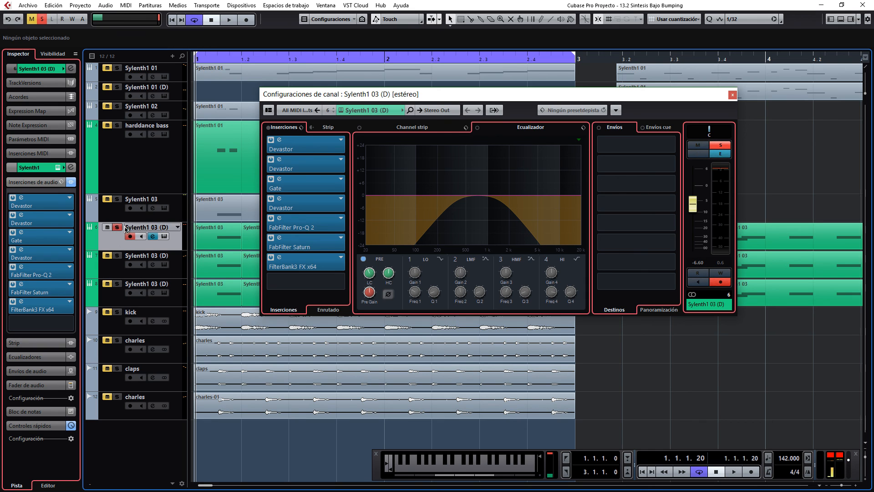
pyautogui.click(229, 20)
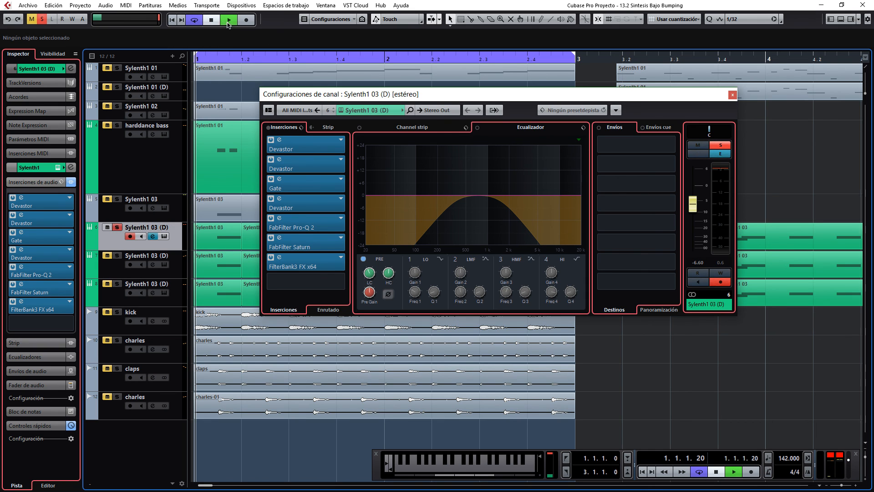
pyautogui.click(119, 256)
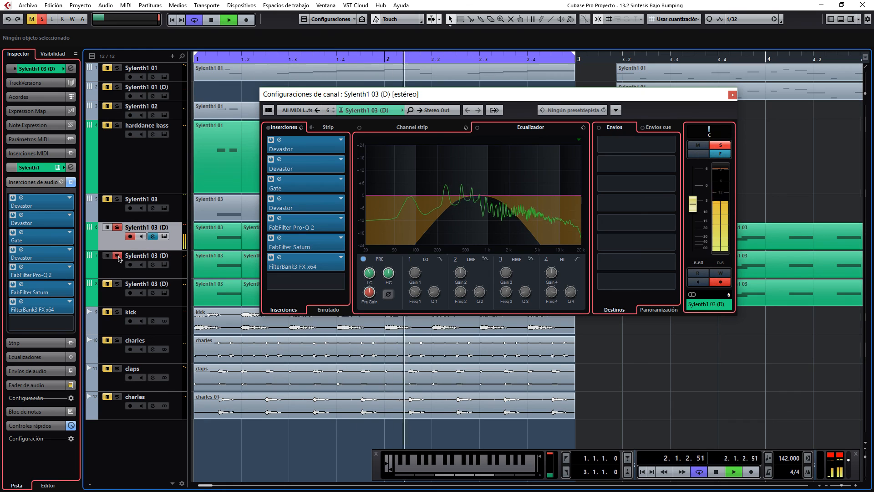
pyautogui.press('space')
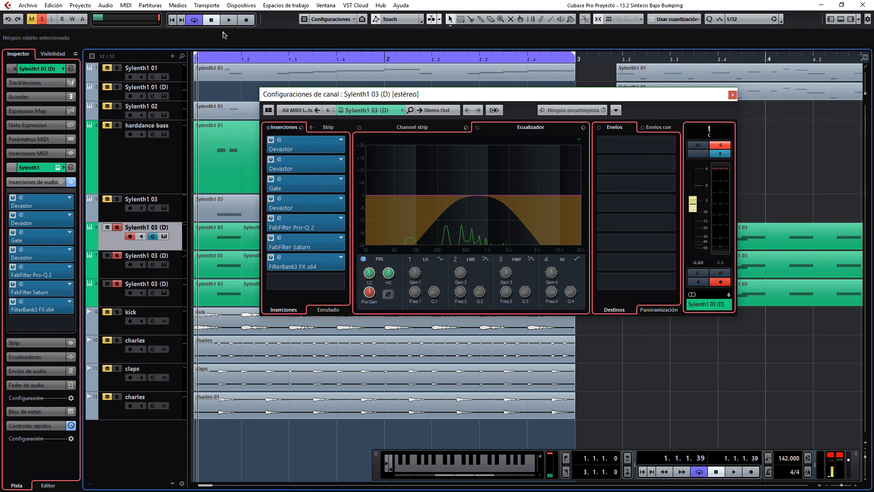
pyautogui.press('space')
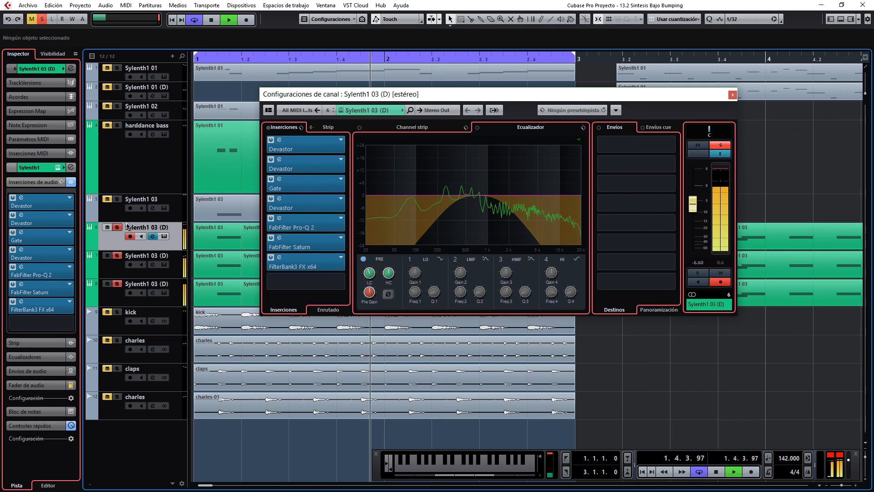
# Unsolo the first bass layer and toggle the second layer's solo to hear the third alone and both together.
pyautogui.click(117, 227)
pyautogui.click(117, 255)
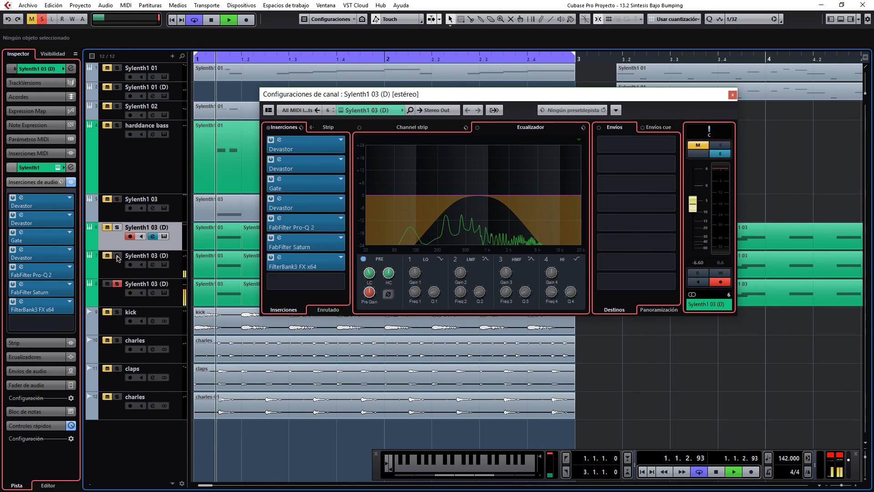
pyautogui.click(117, 255)
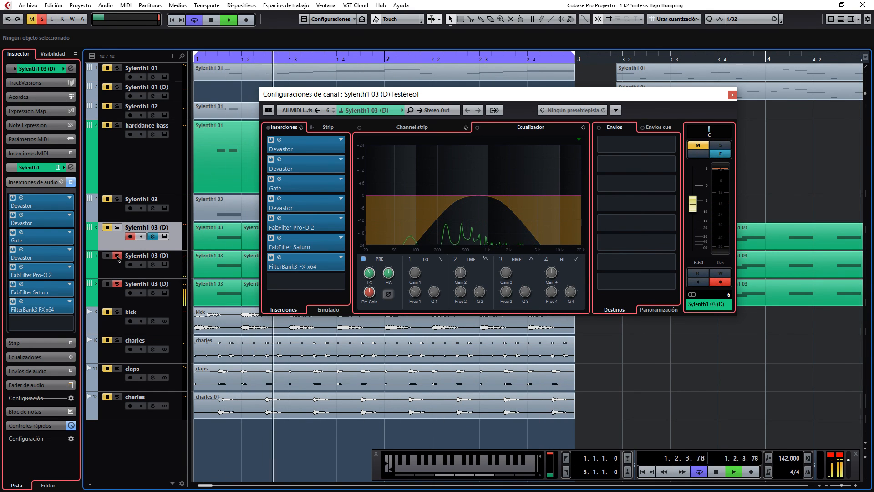
# Restart playback with the kick soloed alongside the two bass layers, and add the first Sylenth1 03 (D) layer to the solo.
pyautogui.click(211, 21)
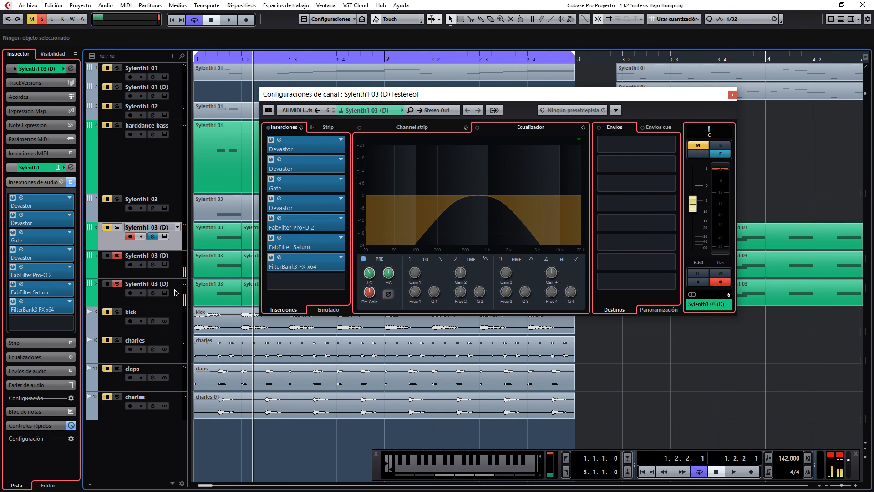
pyautogui.click(117, 312)
pyautogui.click(229, 20)
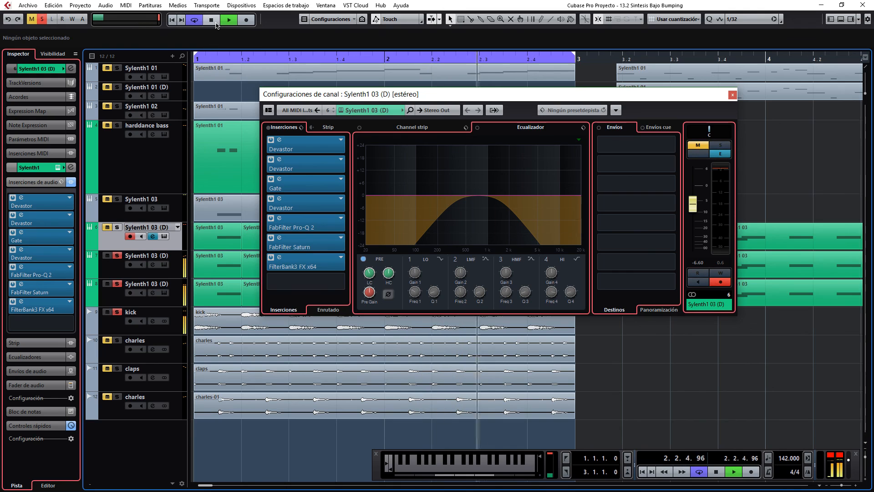
pyautogui.click(107, 227)
pyautogui.click(117, 226)
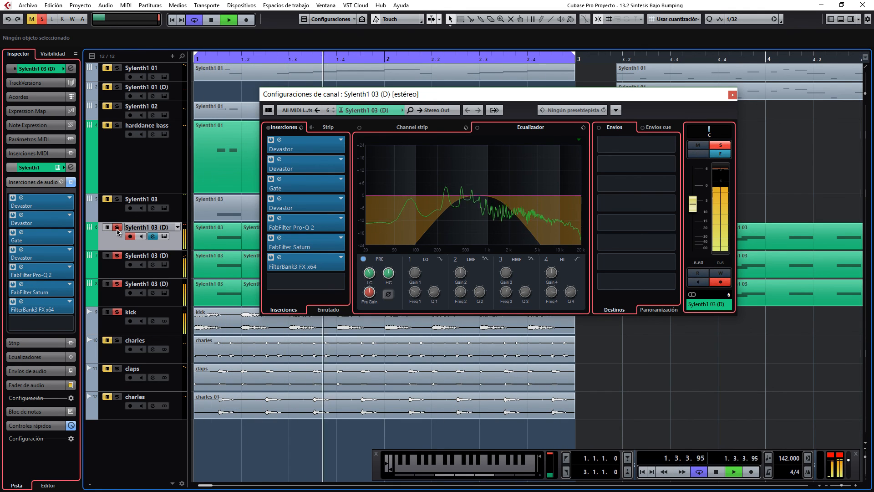
# Bypass and re-enable the first layer's PRE filters during playback to compare the mix, then stop and close its channel settings.
pyautogui.click(364, 260)
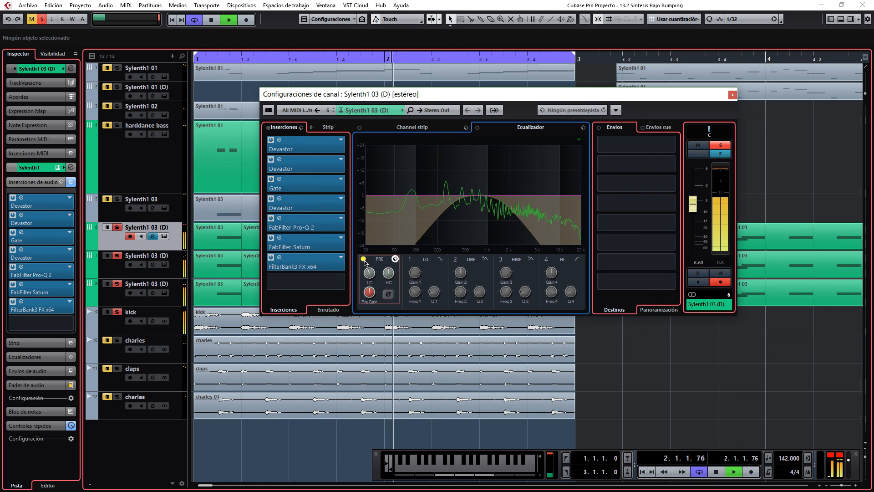
pyautogui.click(364, 259)
pyautogui.press('space')
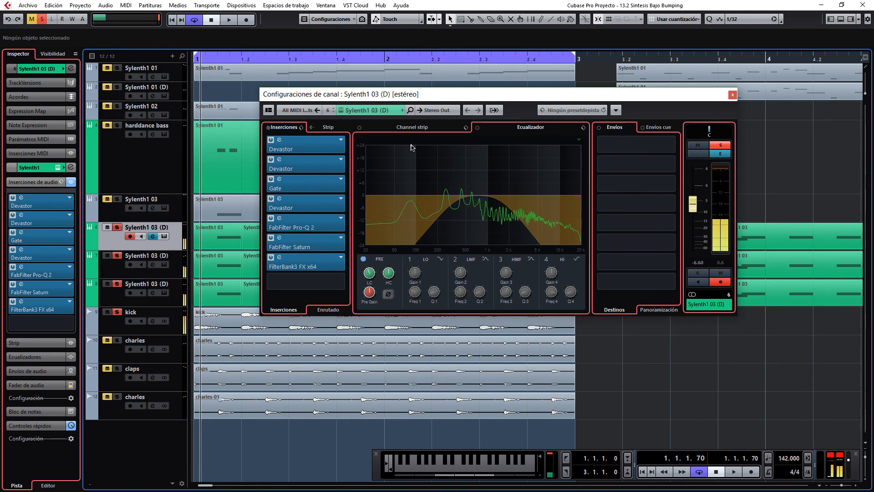
pyautogui.click(732, 95)
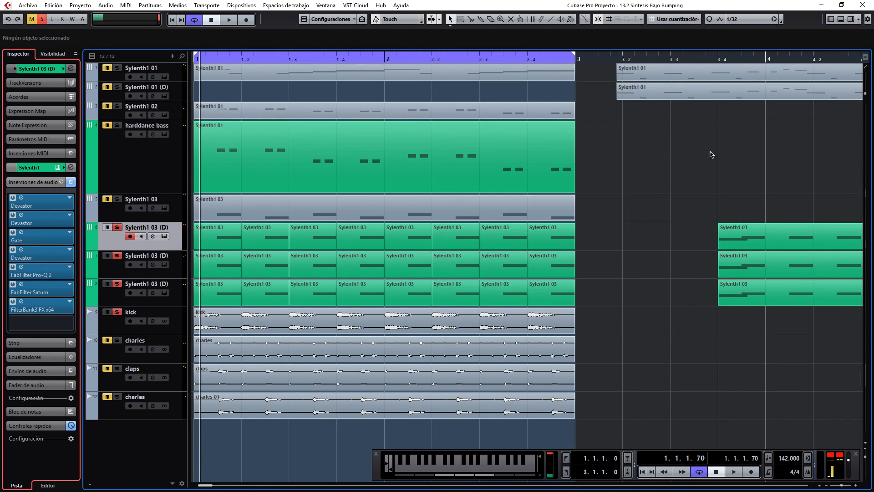